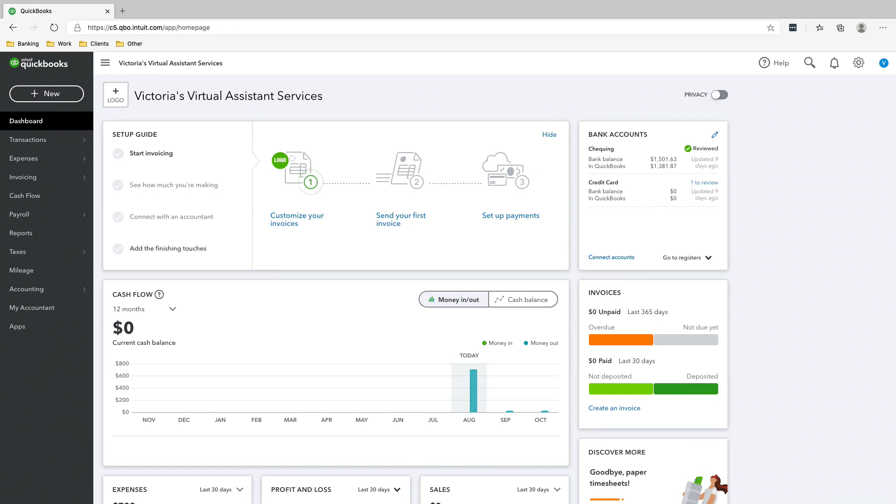
Open the Sales Tax overview to view the Canada Revenue Agency balance for the current period.
{"action": "mouse_move", "coordinate": [28, 252]}
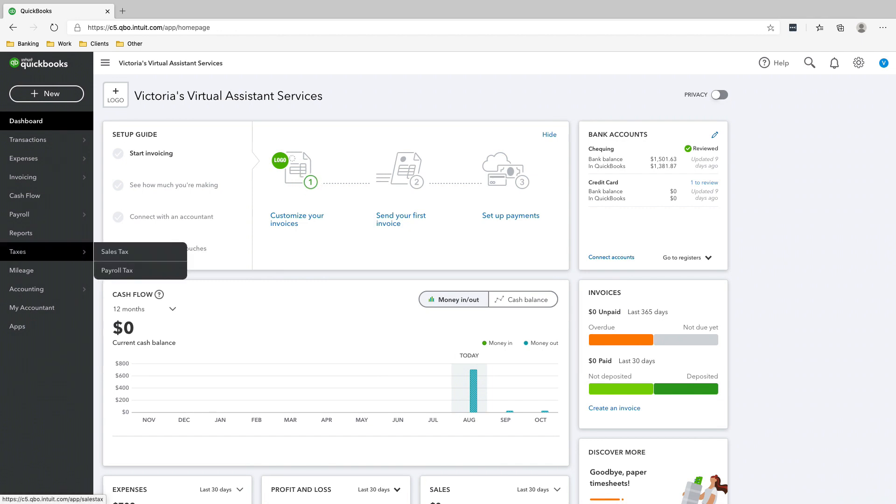
{"action": "left_click", "coordinate": [115, 252]}
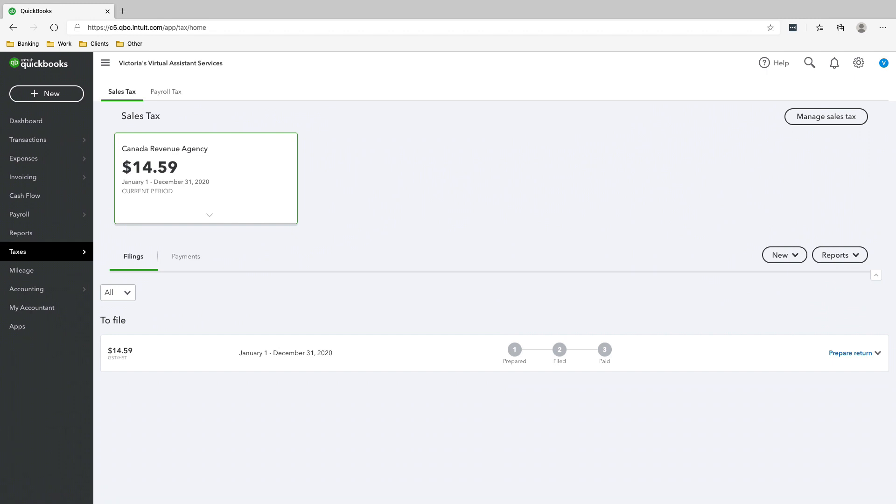
Run the Profit and Loss report with the report period set to This Year.
{"action": "left_click", "coordinate": [21, 233]}
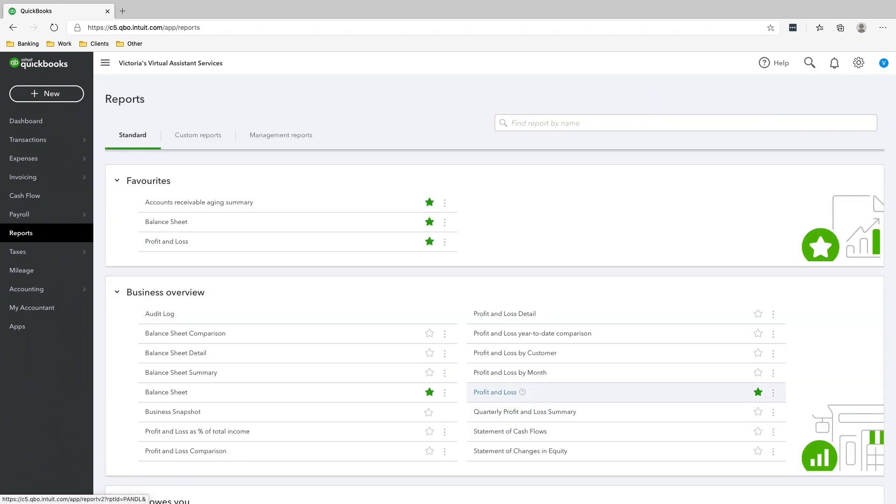
{"action": "left_click", "coordinate": [488, 393]}
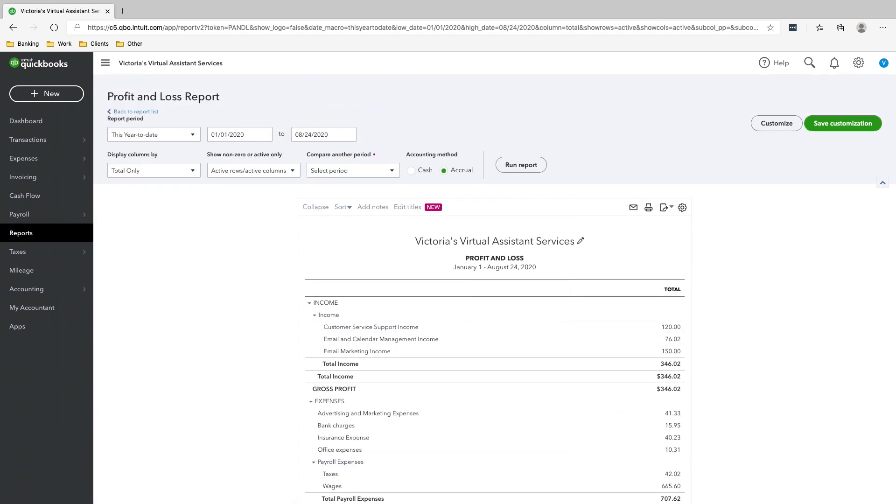
{"action": "left_click", "coordinate": [193, 134]}
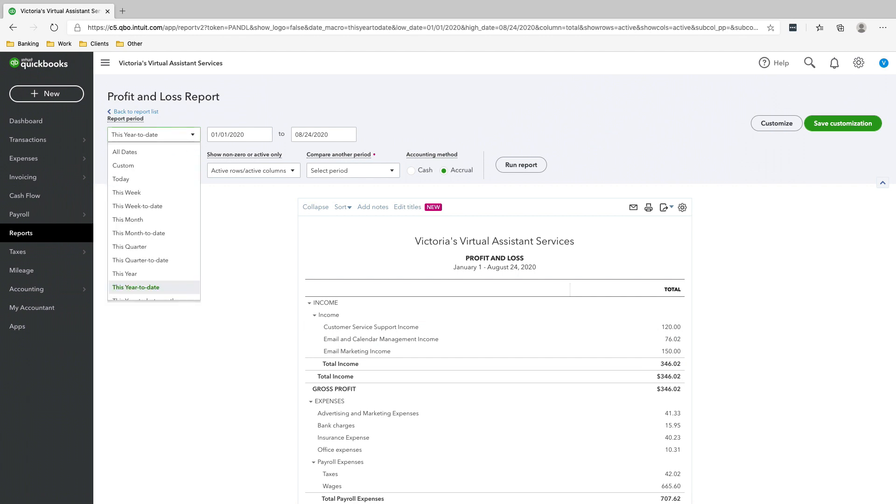
{"action": "scroll", "coordinate": [154, 289], "scroll_direction": "down", "scroll_amount": 1}
{"action": "left_click", "coordinate": [140, 263]}
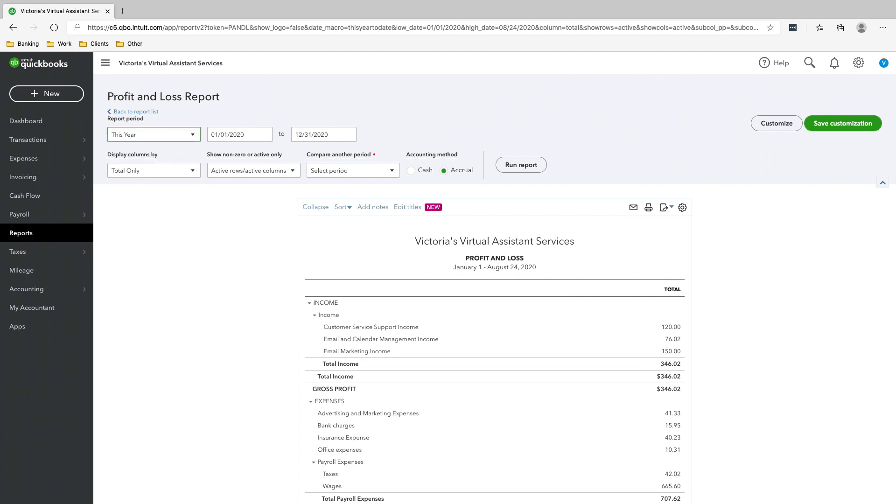
{"action": "left_click", "coordinate": [521, 165]}
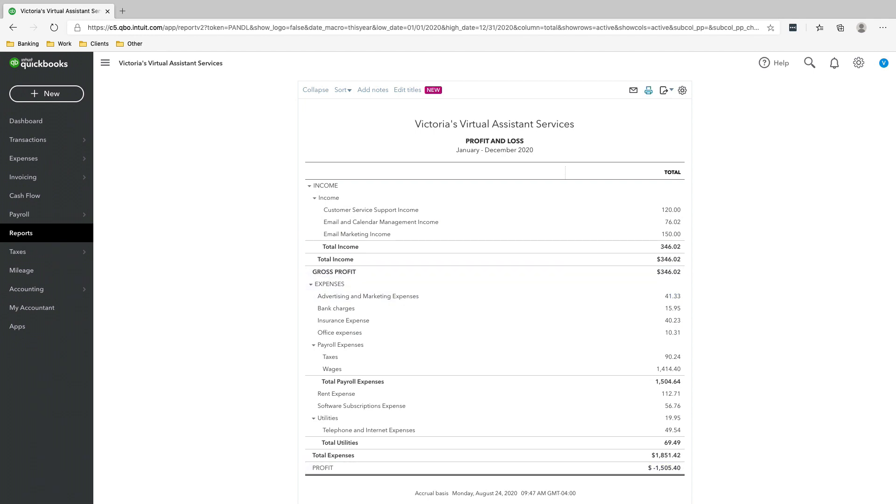
Save the Profit and Loss report as a PDF from its print preview.
{"action": "scroll", "coordinate": [648, 90], "scroll_direction": "up", "scroll_amount": 3}
{"action": "left_click", "coordinate": [553, 207]}
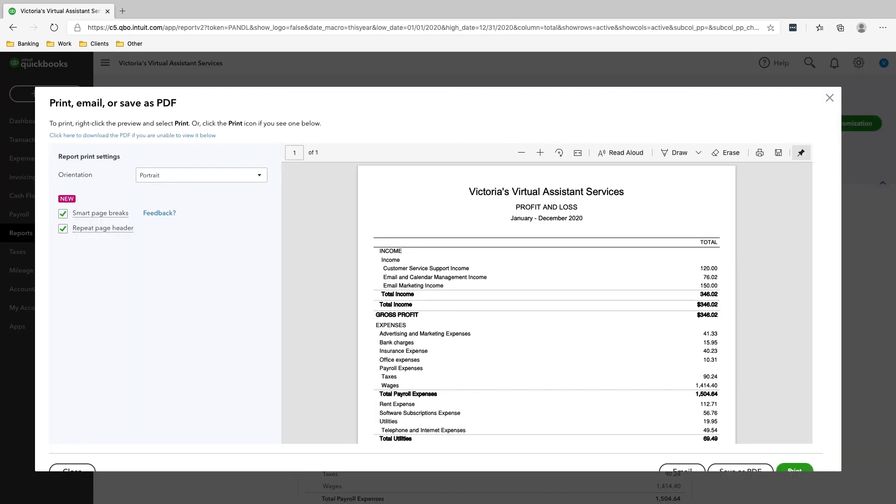
{"action": "scroll", "coordinate": [741, 455], "scroll_direction": "down", "scroll_amount": 1}
{"action": "left_click", "coordinate": [741, 449]}
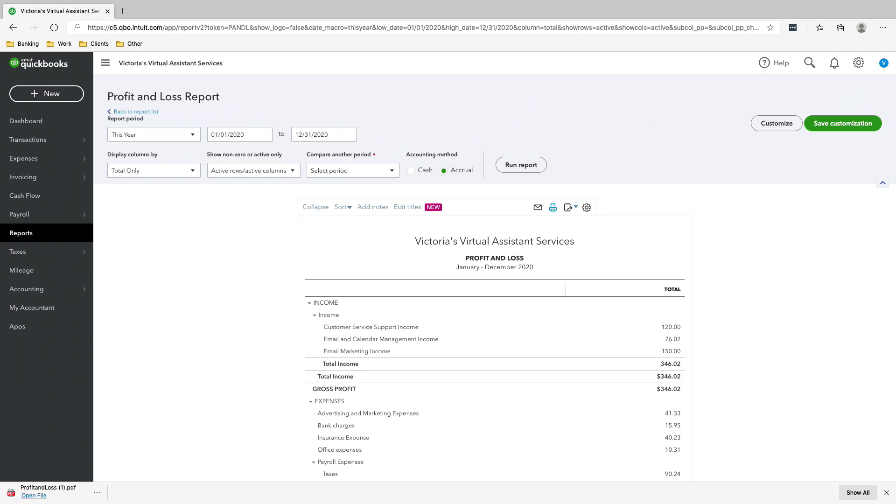
Return to the report list and open the GST/HST Detail Report in the Sales tax section.
{"action": "left_click", "coordinate": [553, 207]}
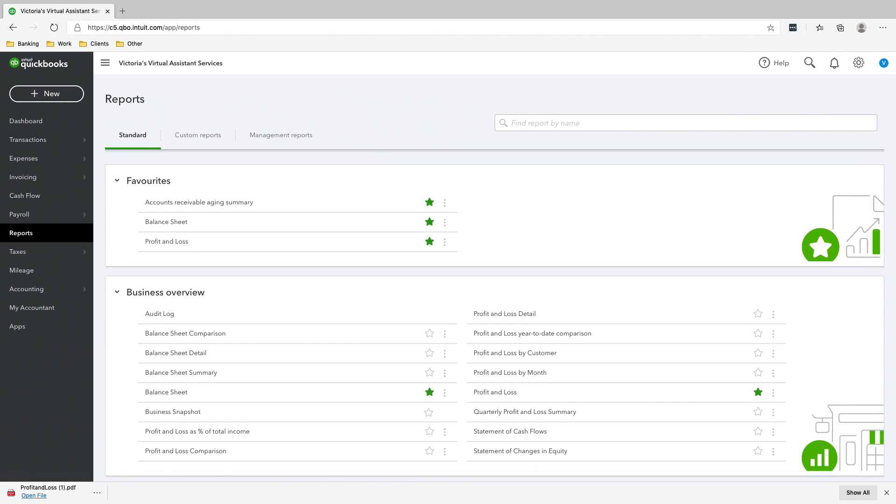
{"action": "scroll", "coordinate": [289, 262], "scroll_direction": "down", "scroll_amount": 15}
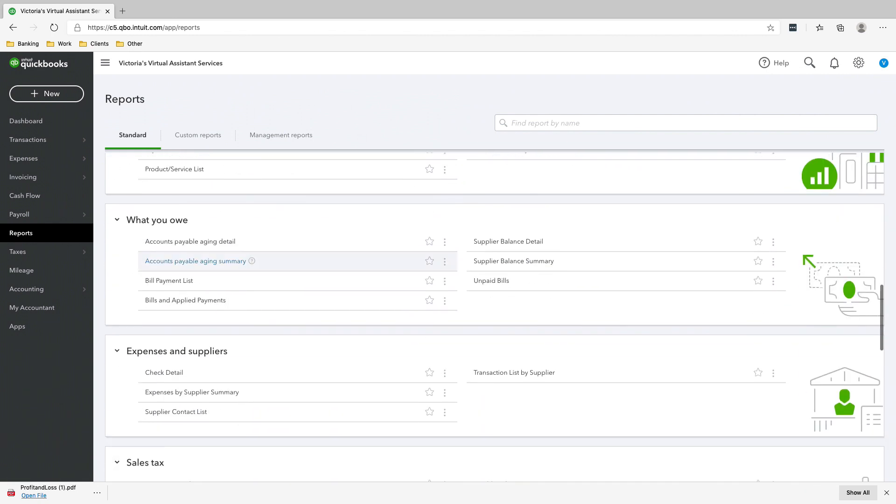
{"action": "scroll", "coordinate": [289, 261], "scroll_direction": "up", "scroll_amount": 3}
{"action": "scroll", "coordinate": [289, 262], "scroll_direction": "down", "scroll_amount": 6}
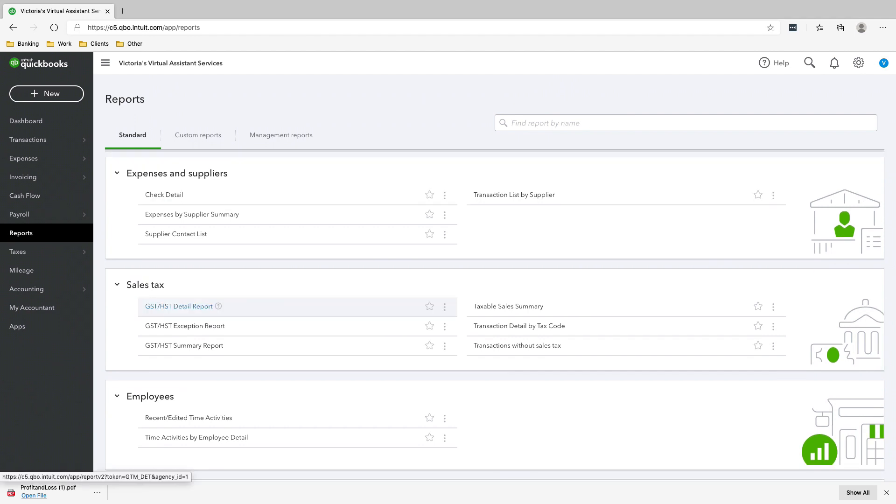
{"action": "left_click", "coordinate": [179, 306]}
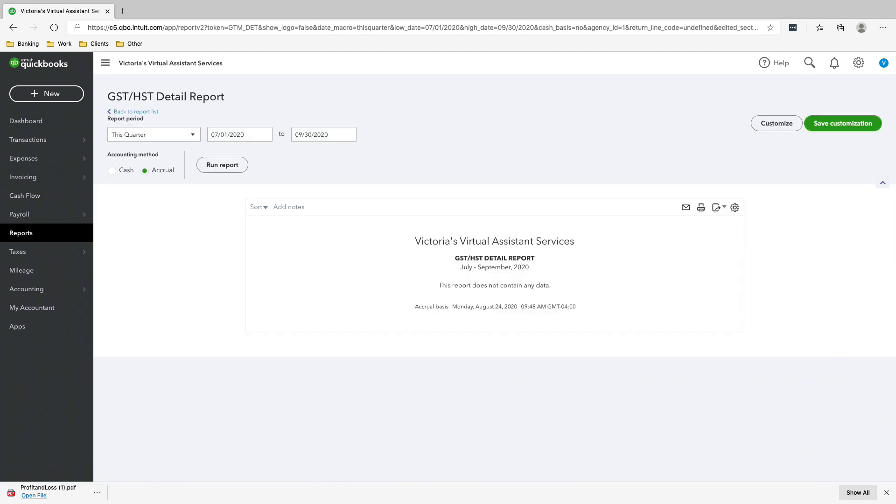
Set the GST/HST Detail Report period to This Year and run the report.
{"action": "left_click", "coordinate": [192, 134]}
{"action": "scroll", "coordinate": [154, 180], "scroll_direction": "down", "scroll_amount": 2}
{"action": "scroll", "coordinate": [154, 180], "scroll_direction": "down", "scroll_amount": 1}
{"action": "left_click", "coordinate": [125, 181]}
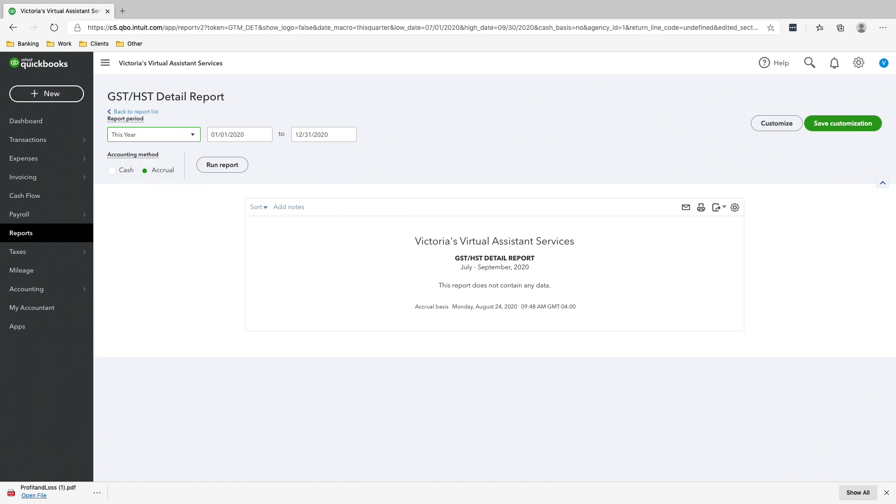
{"action": "left_click", "coordinate": [222, 164]}
{"action": "scroll", "coordinate": [448, 284], "scroll_direction": "down", "scroll_amount": 1}
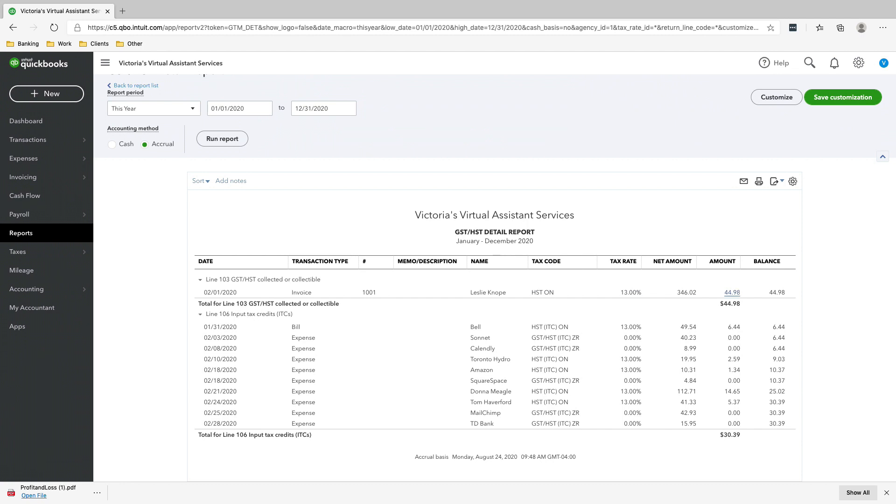
Inspect the invoice behind the Line 103 GST/HST collected amount, closing it and the download bar when done.
{"action": "left_click", "coordinate": [732, 293]}
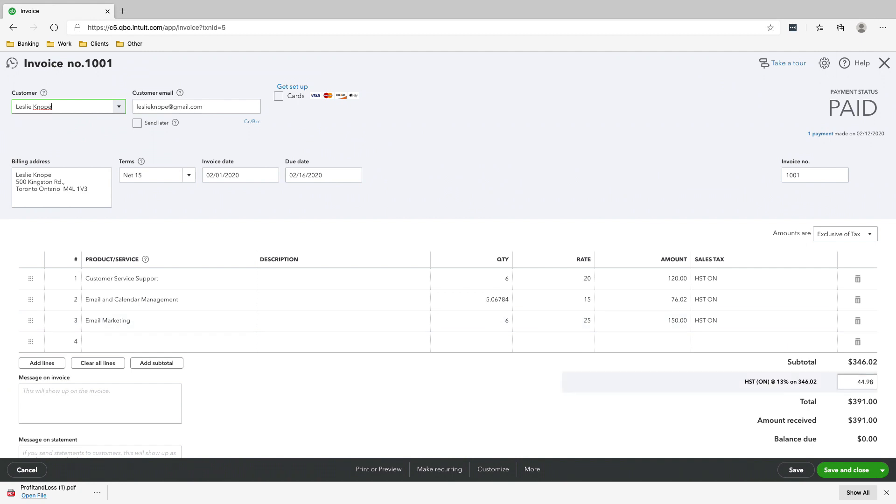
{"action": "left_click", "coordinate": [884, 63]}
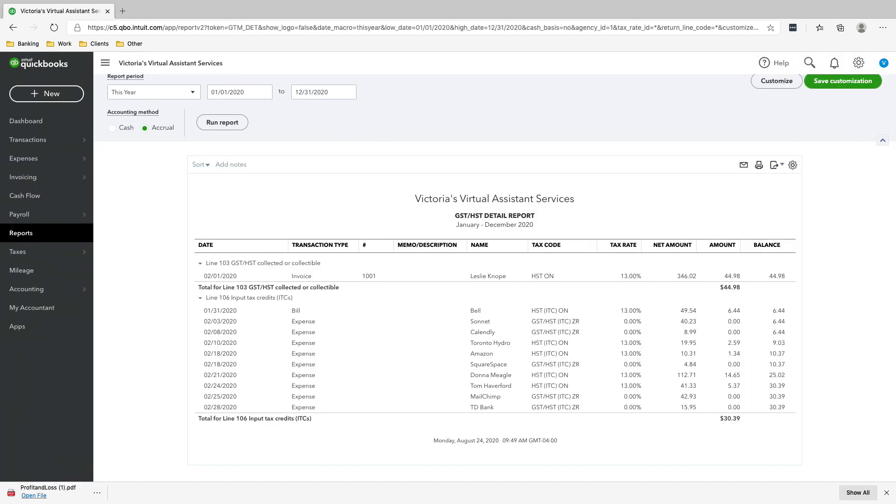
{"action": "left_click", "coordinate": [887, 492]}
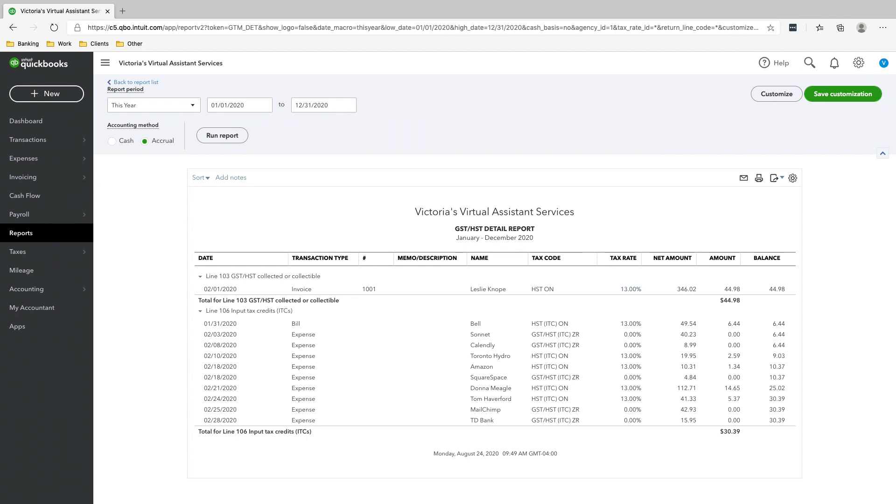
Review the amounts under Line 103 GST/HST collected and Line 106 input tax credits in the detail report.
{"action": "scroll", "coordinate": [495, 280], "scroll_direction": "up", "scroll_amount": 1}
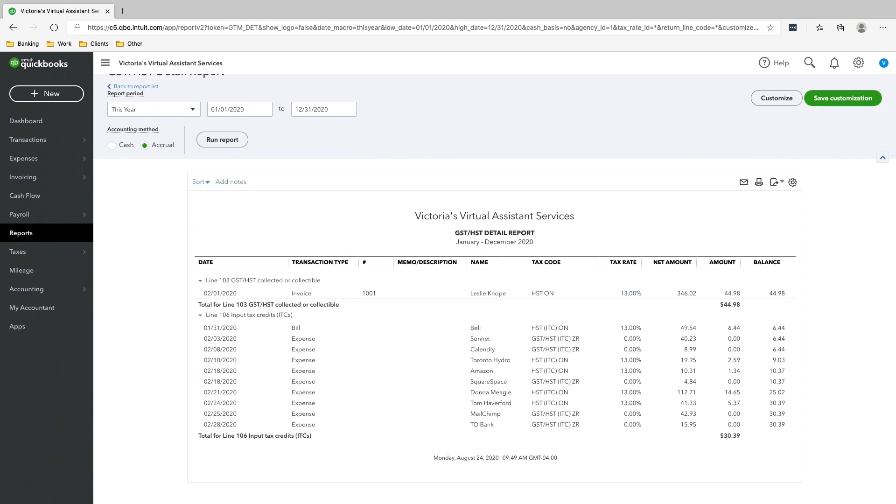
{"action": "scroll", "coordinate": [495, 280], "scroll_direction": "down", "scroll_amount": 1}
{"action": "scroll", "coordinate": [495, 280], "scroll_direction": "up", "scroll_amount": 1}
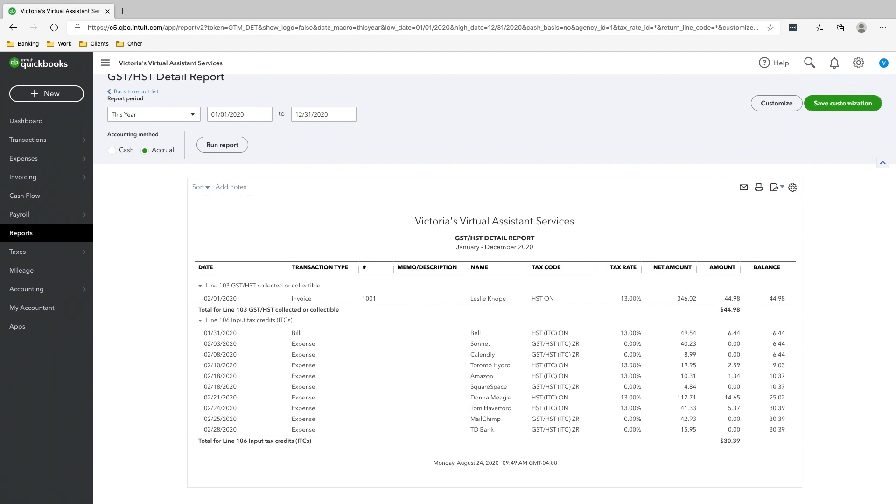
{"action": "double_click", "coordinate": [732, 299]}
{"action": "scroll", "coordinate": [494, 280], "scroll_direction": "up", "scroll_amount": 1}
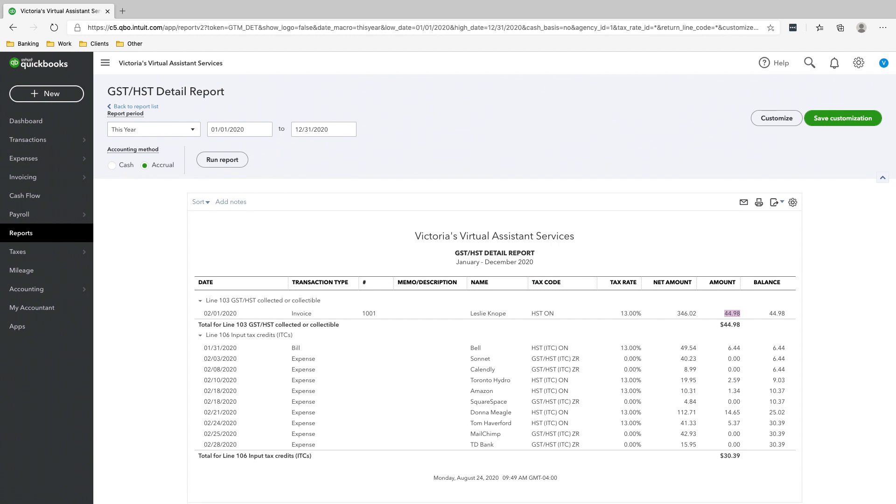
{"action": "left_click", "coordinate": [733, 336]}
{"action": "scroll", "coordinate": [495, 280], "scroll_direction": "down", "scroll_amount": 1}
{"action": "scroll", "coordinate": [495, 280], "scroll_direction": "up", "scroll_amount": 1}
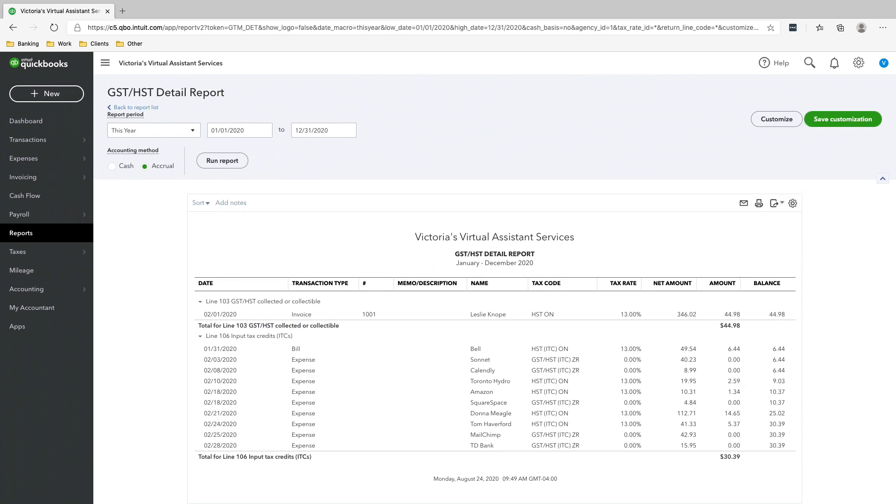
Go back to the report list and run the Balance Sheet report for This Year.
{"action": "scroll", "coordinate": [495, 280], "scroll_direction": "up", "scroll_amount": 1}
{"action": "left_click", "coordinate": [136, 112]}
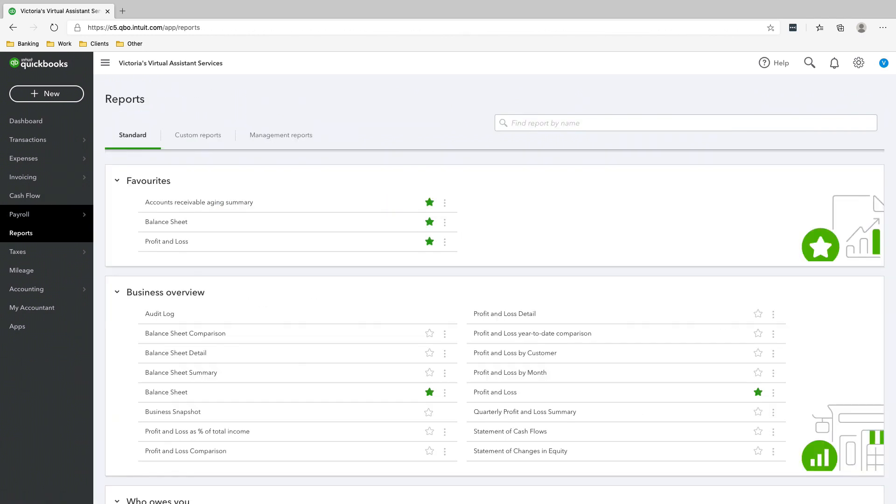
{"action": "left_click", "coordinate": [178, 222]}
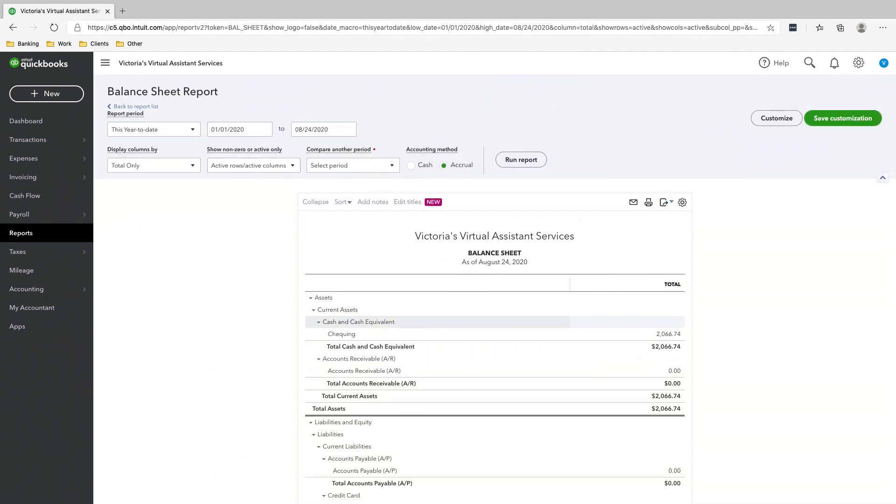
{"action": "left_click", "coordinate": [154, 135]}
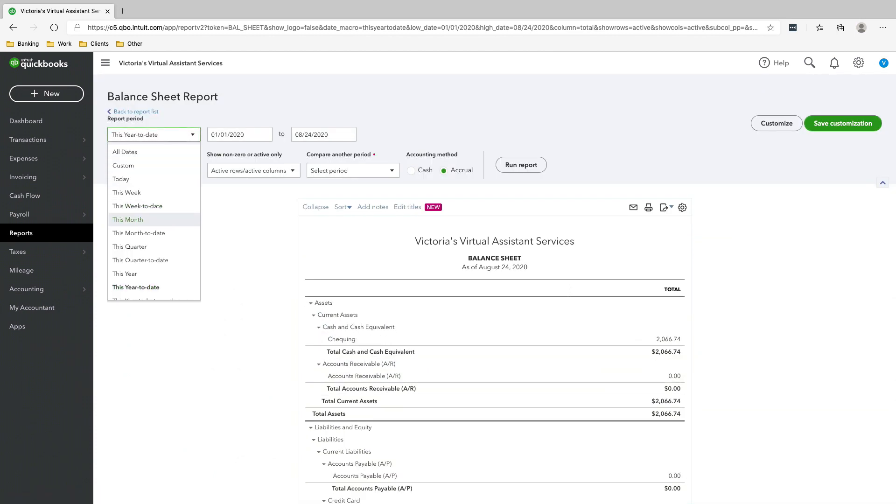
{"action": "key", "text": "Escape"}
{"action": "left_click", "coordinate": [154, 134]}
{"action": "scroll", "coordinate": [154, 220], "scroll_direction": "down", "scroll_amount": 1}
{"action": "left_click", "coordinate": [154, 225]}
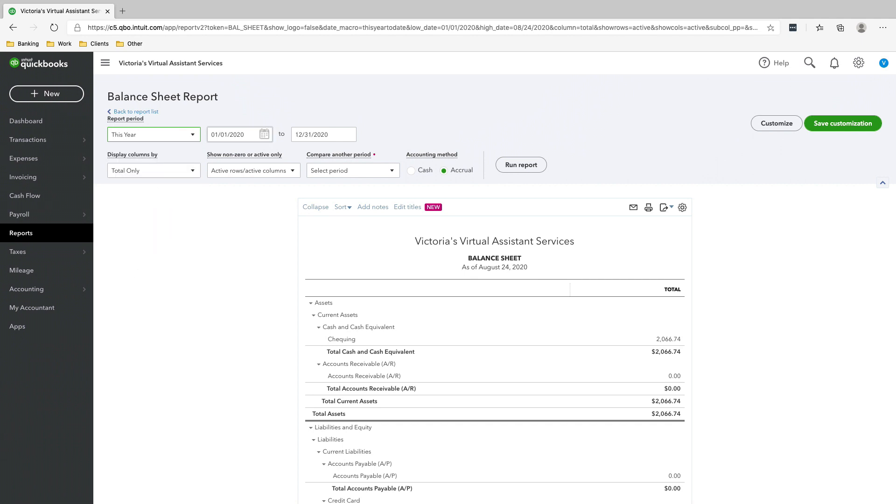
{"action": "left_click", "coordinate": [521, 164]}
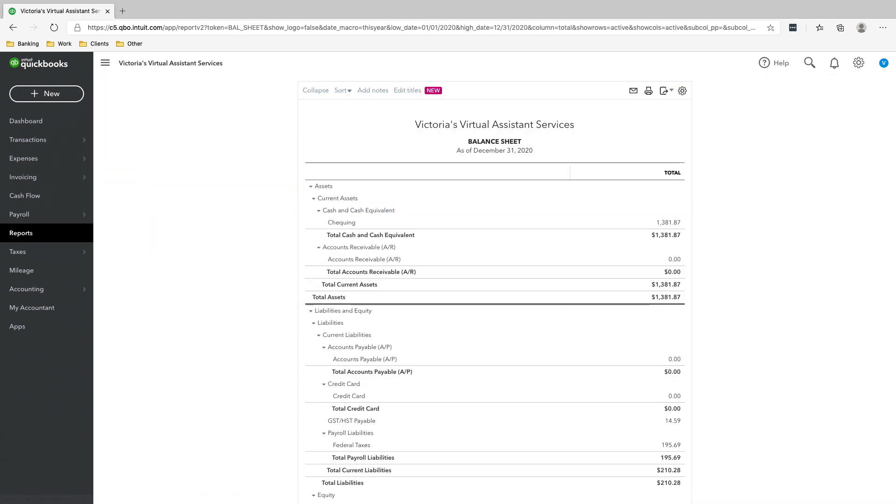
Examine the transactions behind the GST/HST Payable balance and return to the Balance Sheet.
{"action": "scroll", "coordinate": [495, 290], "scroll_direction": "down", "scroll_amount": 3}
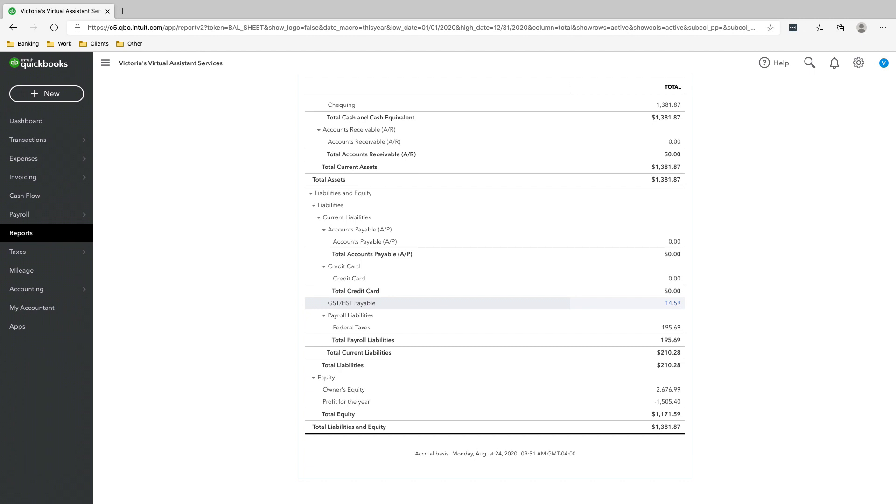
{"action": "left_click", "coordinate": [673, 304]}
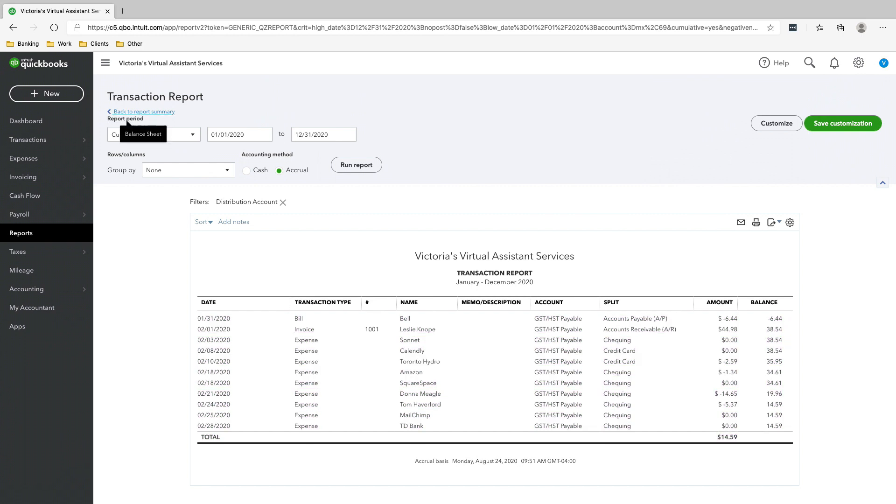
{"action": "left_click", "coordinate": [142, 112]}
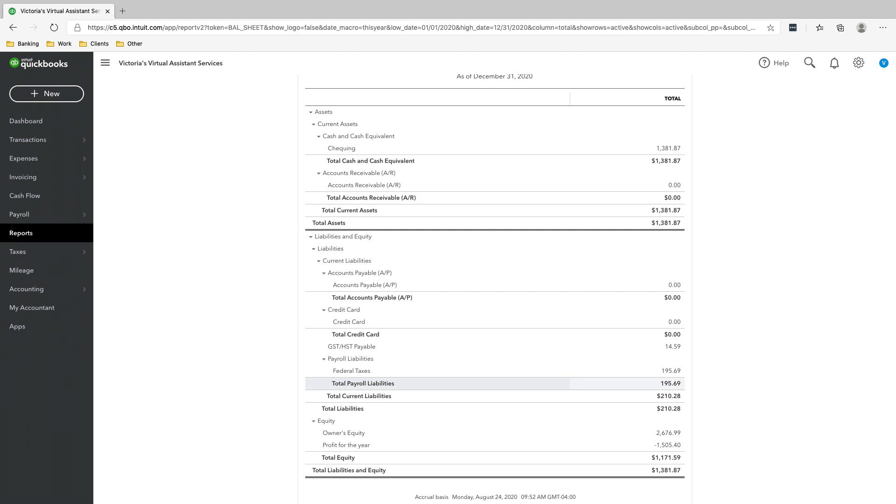
Start preparing the GST/HST return for January 1 - December 31, 2020 from the Sales Tax page.
{"action": "mouse_move", "coordinate": [47, 252]}
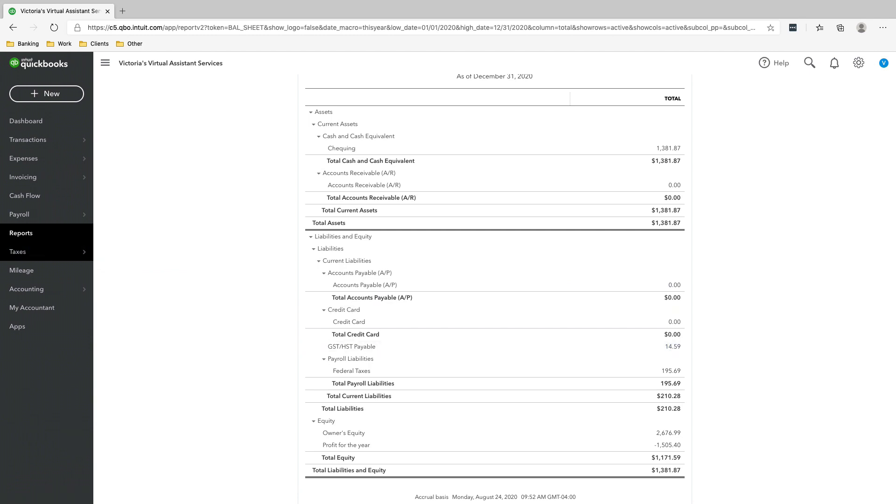
{"action": "left_click", "coordinate": [113, 251]}
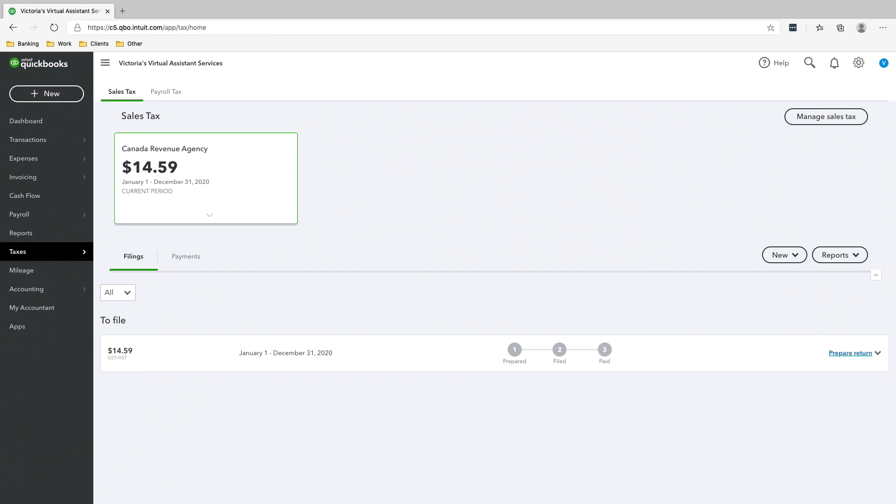
{"action": "left_click", "coordinate": [850, 353]}
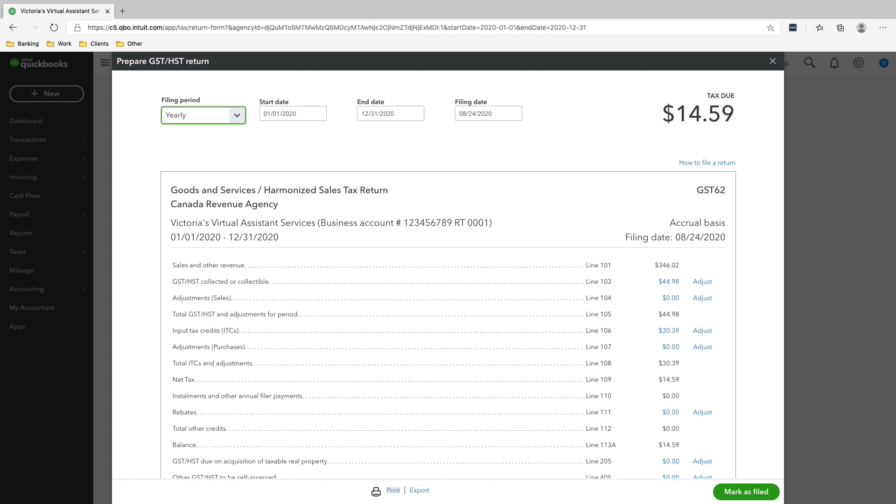
Set the filing date of the GST/HST return to 01/15/2021.
{"action": "left_click", "coordinate": [514, 114]}
{"action": "left_click", "coordinate": [542, 137]}
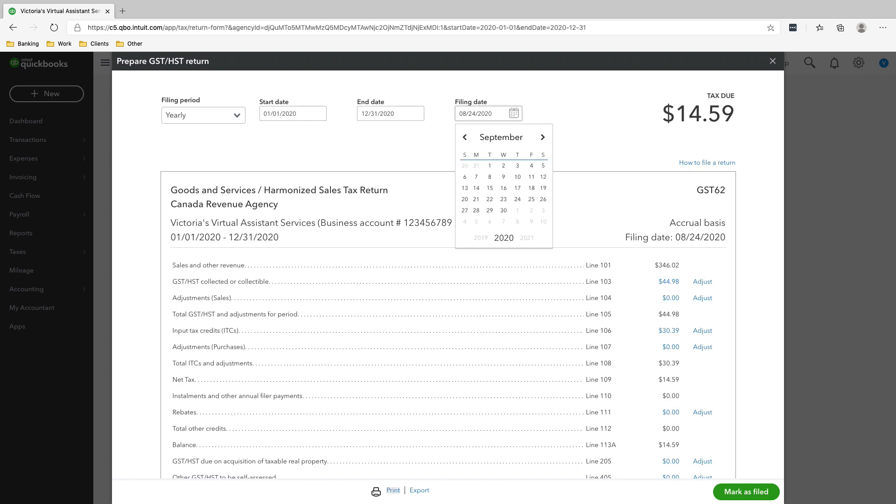
{"action": "left_click", "coordinate": [543, 138]}
{"action": "left_click", "coordinate": [542, 138]}
{"action": "left_click", "coordinate": [543, 137]}
{"action": "left_click", "coordinate": [543, 137]}
{"action": "left_click", "coordinate": [465, 137]}
{"action": "left_click", "coordinate": [542, 137]}
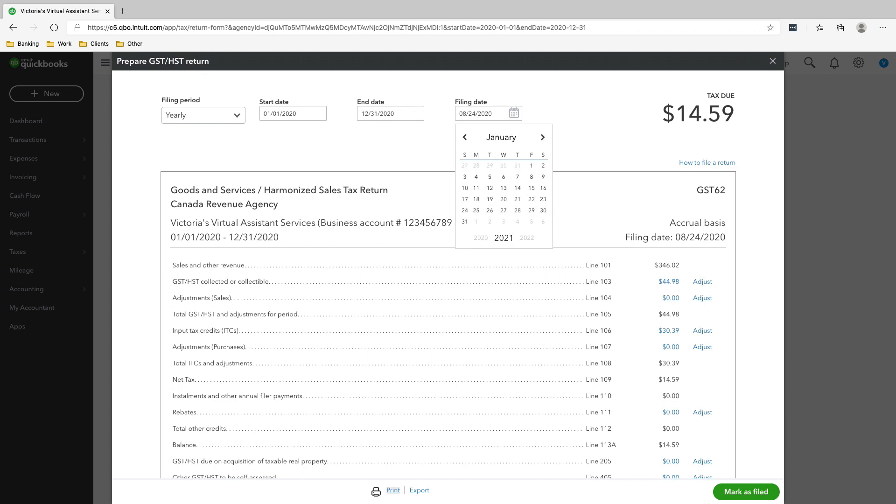
{"action": "left_click", "coordinate": [531, 189]}
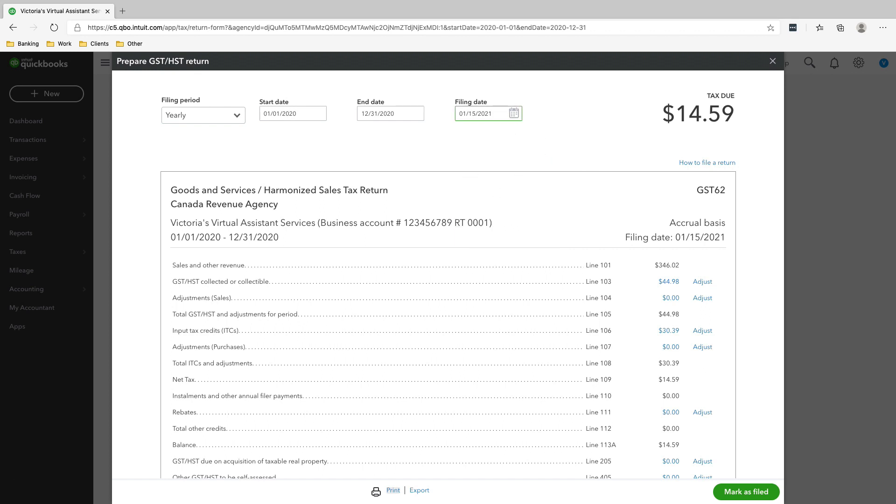
Look over the return lines and save the return as a PDF document in Downloads.
{"action": "scroll", "coordinate": [448, 276], "scroll_direction": "down", "scroll_amount": 1}
{"action": "scroll", "coordinate": [703, 347], "scroll_direction": "up", "scroll_amount": 1}
{"action": "scroll", "coordinate": [703, 279], "scroll_direction": "down", "scroll_amount": 2}
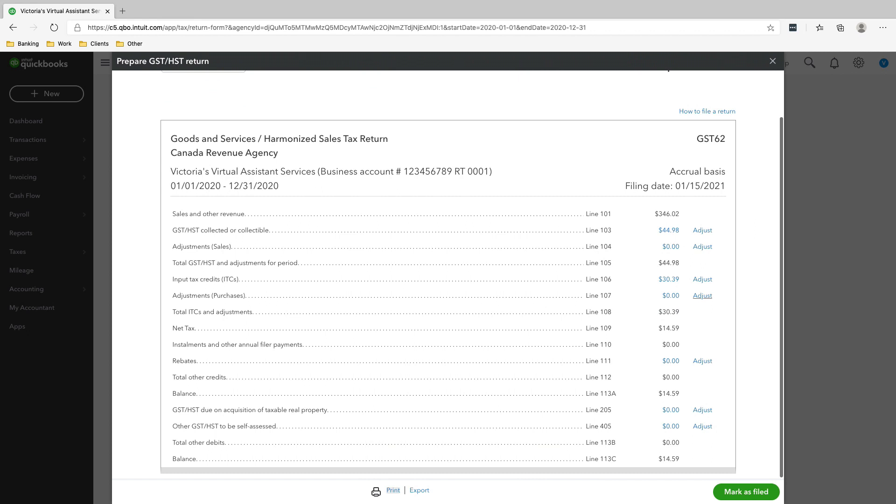
{"action": "scroll", "coordinate": [448, 274], "scroll_direction": "up", "scroll_amount": 2}
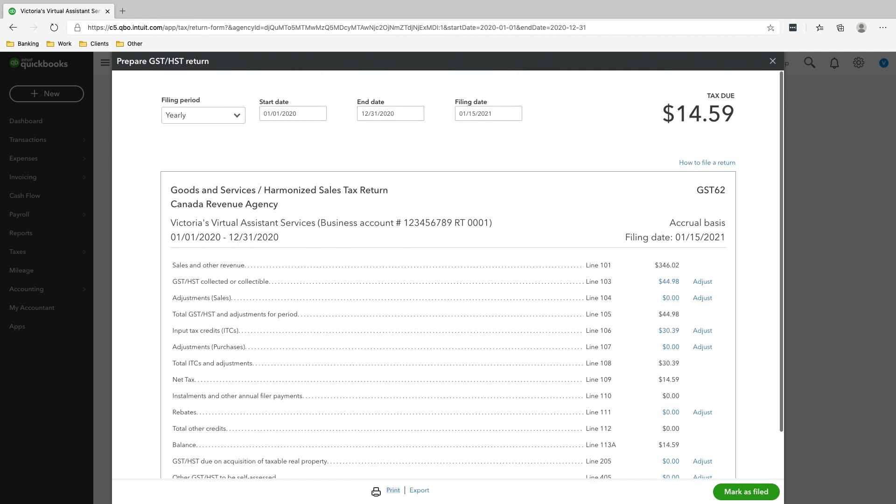
{"action": "left_click", "coordinate": [393, 491]}
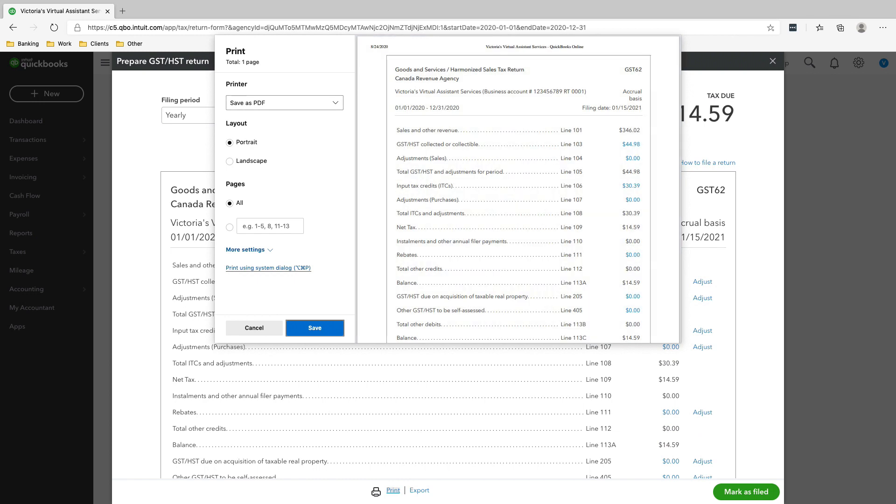
{"action": "key", "text": "Return"}
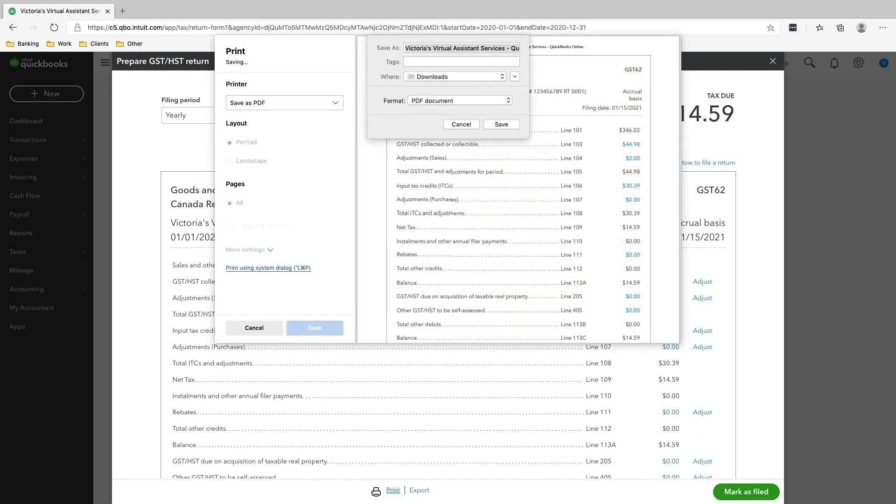
{"action": "key", "text": "Return"}
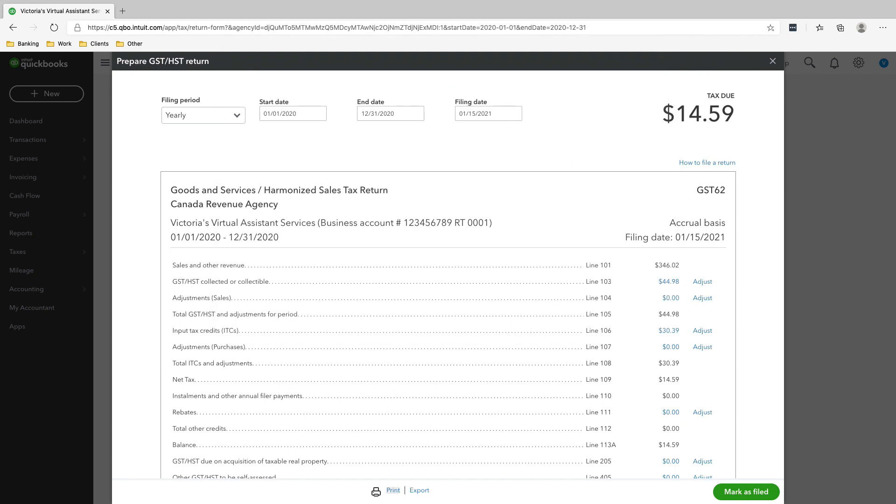
Examine the GST/HST return from sales and other revenue on Line 101 to the balance on Line 113C.
{"action": "scroll", "coordinate": [448, 280], "scroll_direction": "down", "scroll_amount": 2}
{"action": "scroll", "coordinate": [448, 280], "scroll_direction": "down", "scroll_amount": 2}
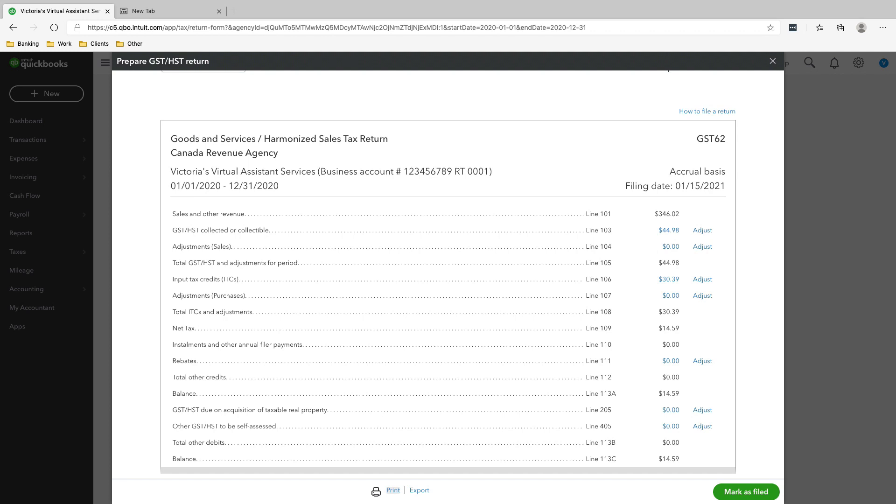
{"action": "scroll", "coordinate": [472, 274], "scroll_direction": "up", "scroll_amount": 1}
{"action": "scroll", "coordinate": [472, 274], "scroll_direction": "down", "scroll_amount": 1}
{"action": "scroll", "coordinate": [472, 275], "scroll_direction": "up", "scroll_amount": 2}
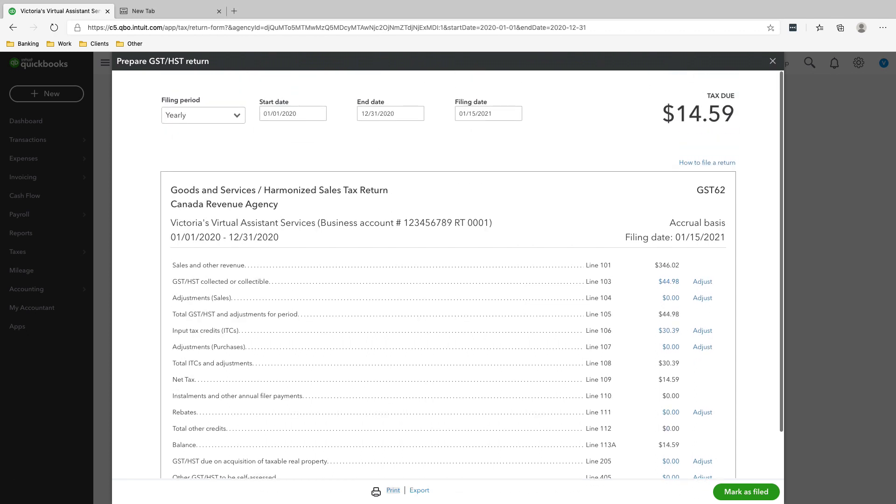
{"action": "scroll", "coordinate": [472, 274], "scroll_direction": "down", "scroll_amount": 2}
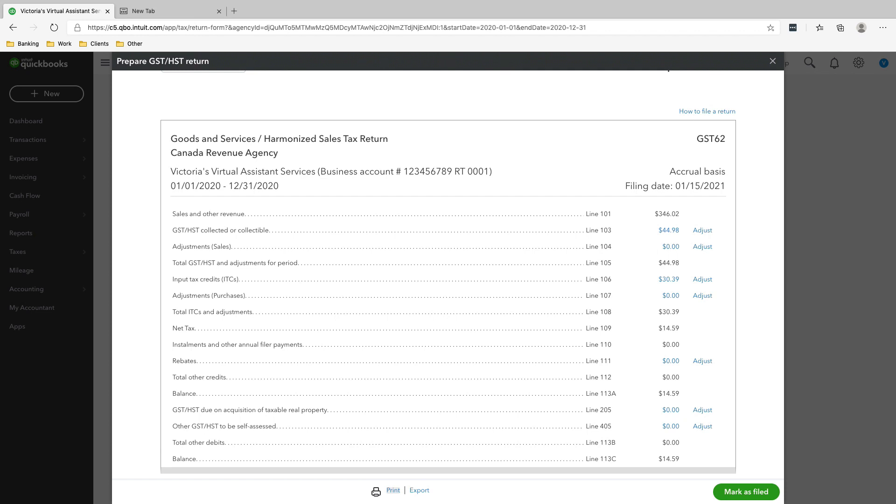
{"action": "scroll", "coordinate": [448, 276], "scroll_direction": "up", "scroll_amount": 2}
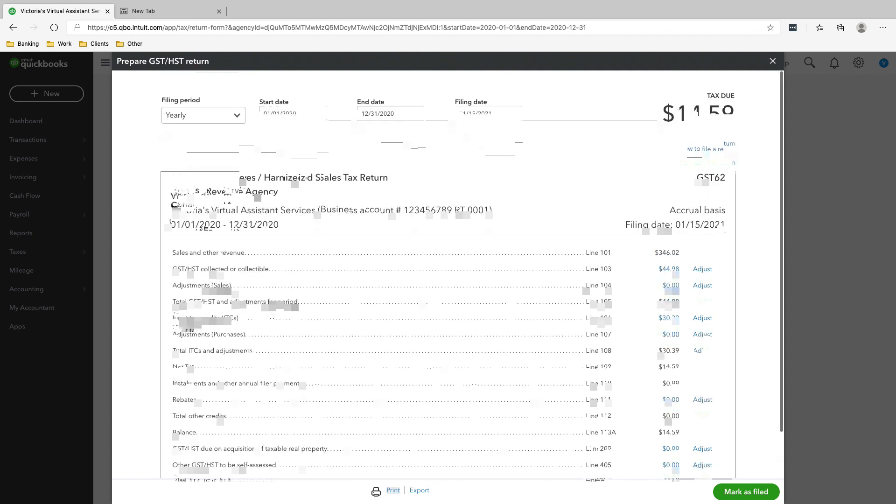
{"action": "scroll", "coordinate": [448, 276], "scroll_direction": "down", "scroll_amount": 2}
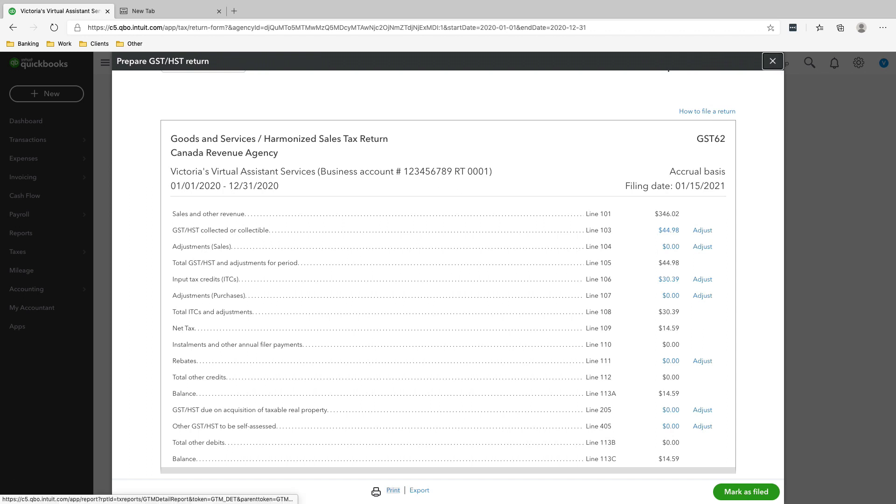
Close the return and open the GST/HST Summary Report from the sales tax reports.
{"action": "left_click", "coordinate": [773, 61]}
{"action": "left_click", "coordinate": [21, 233]}
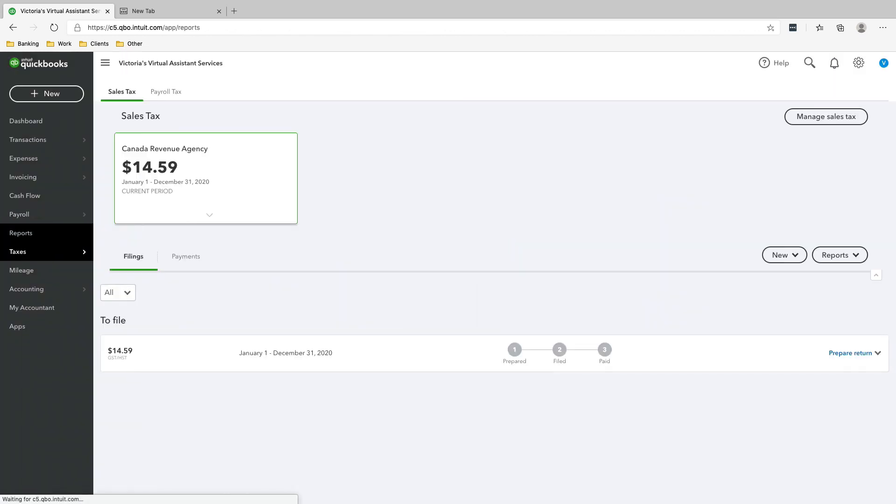
{"action": "scroll", "coordinate": [495, 327], "scroll_direction": "down", "scroll_amount": 15}
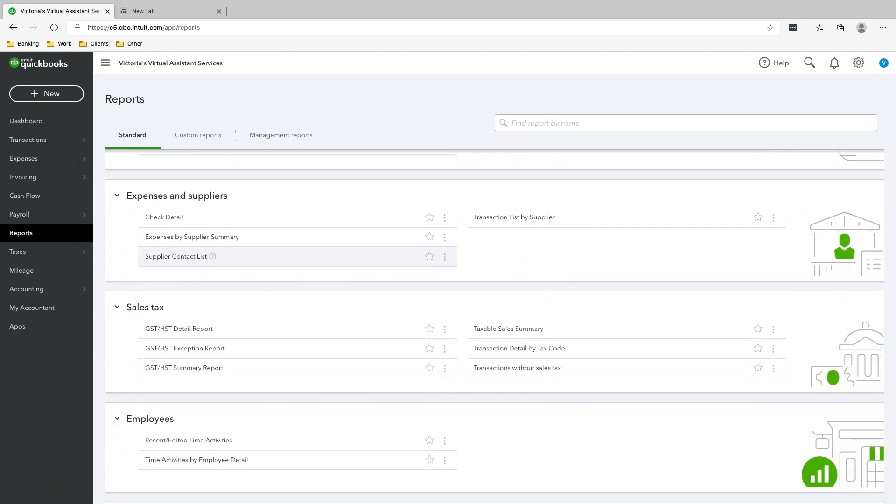
{"action": "scroll", "coordinate": [495, 327], "scroll_direction": "down", "scroll_amount": 2}
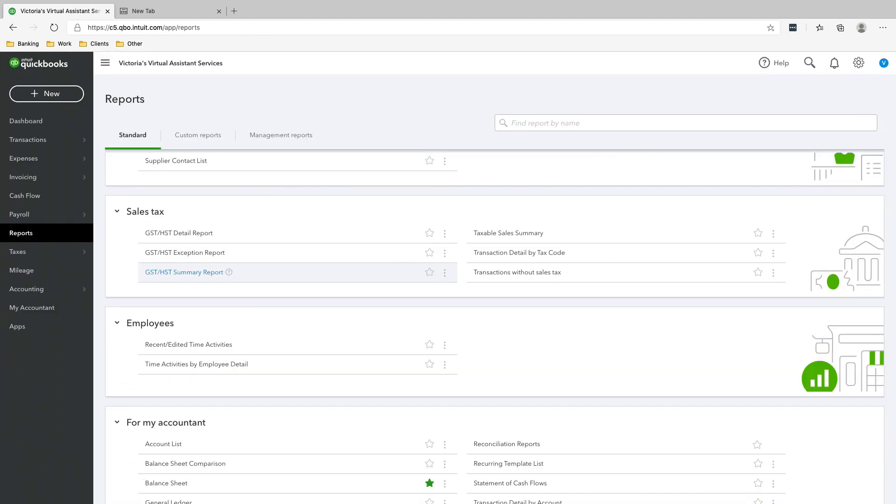
{"action": "left_click", "coordinate": [220, 288]}
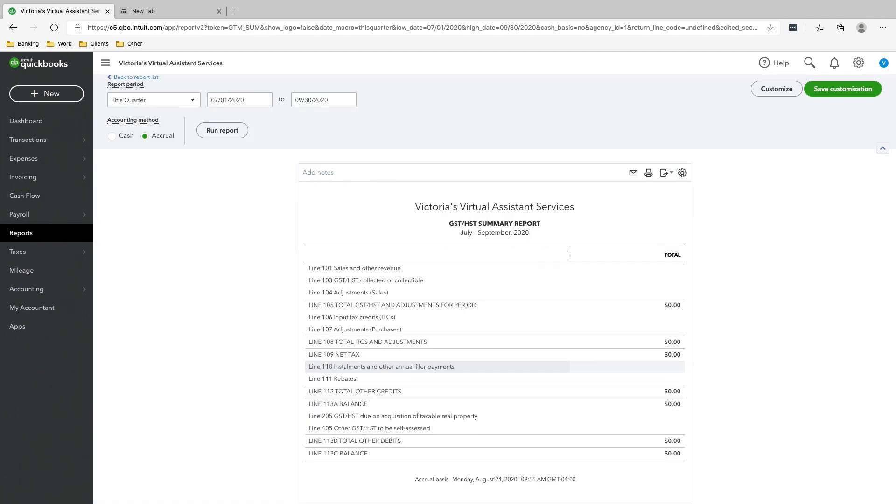
Run the GST/HST Summary Report for This Year and look over its lines.
{"action": "left_click", "coordinate": [193, 135]}
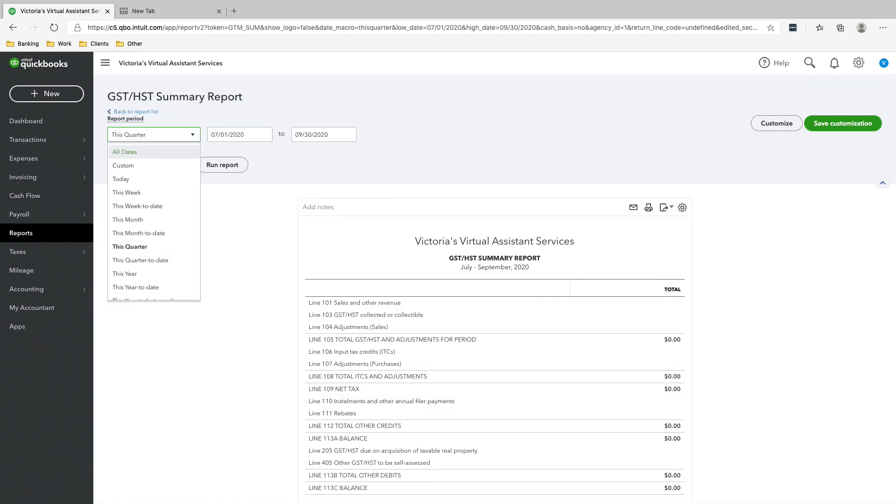
{"action": "scroll", "coordinate": [154, 181], "scroll_direction": "down", "scroll_amount": 1}
{"action": "scroll", "coordinate": [439, 382], "scroll_direction": "down", "scroll_amount": 1}
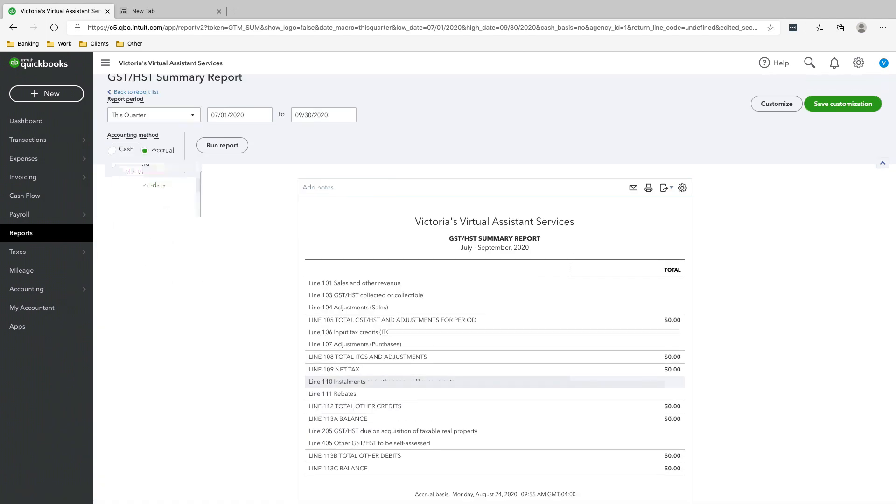
{"action": "scroll", "coordinate": [439, 382], "scroll_direction": "up", "scroll_amount": 1}
{"action": "left_click", "coordinate": [192, 135]}
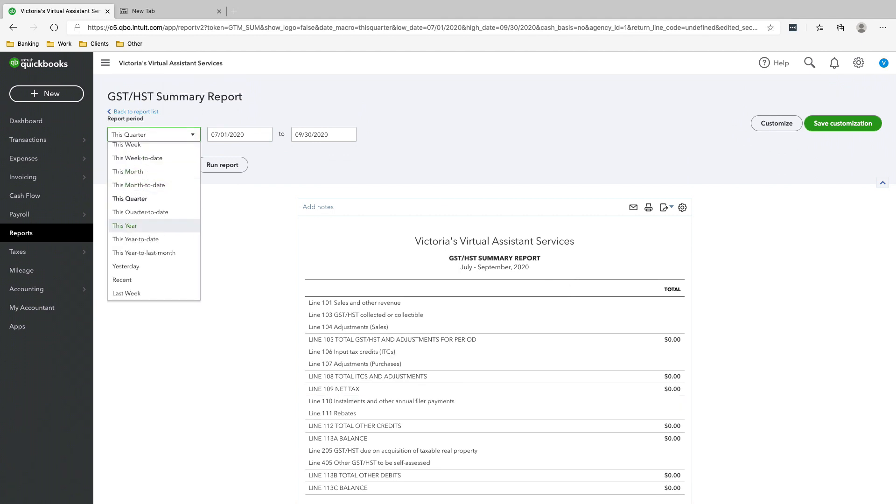
{"action": "left_click", "coordinate": [125, 225]}
{"action": "left_click", "coordinate": [223, 164]}
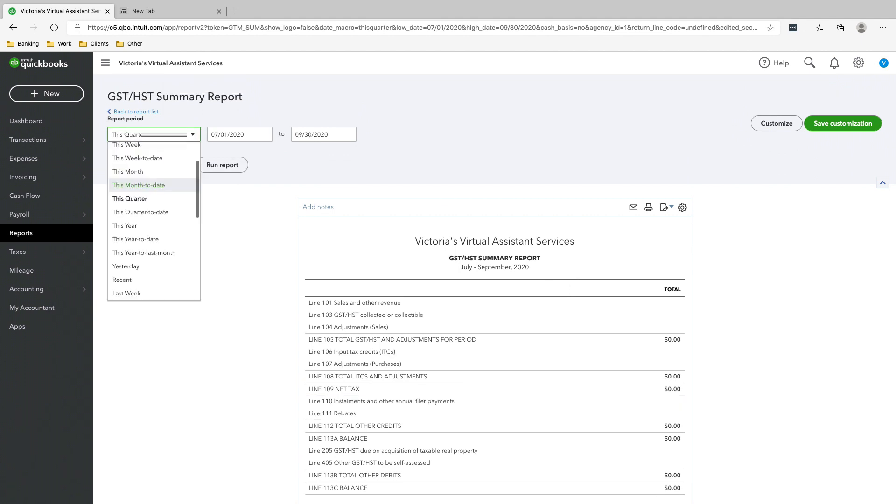
{"action": "scroll", "coordinate": [467, 289], "scroll_direction": "down", "scroll_amount": 1}
{"action": "scroll", "coordinate": [467, 255], "scroll_direction": "up", "scroll_amount": 1}
{"action": "scroll", "coordinate": [466, 242], "scroll_direction": "down", "scroll_amount": 1}
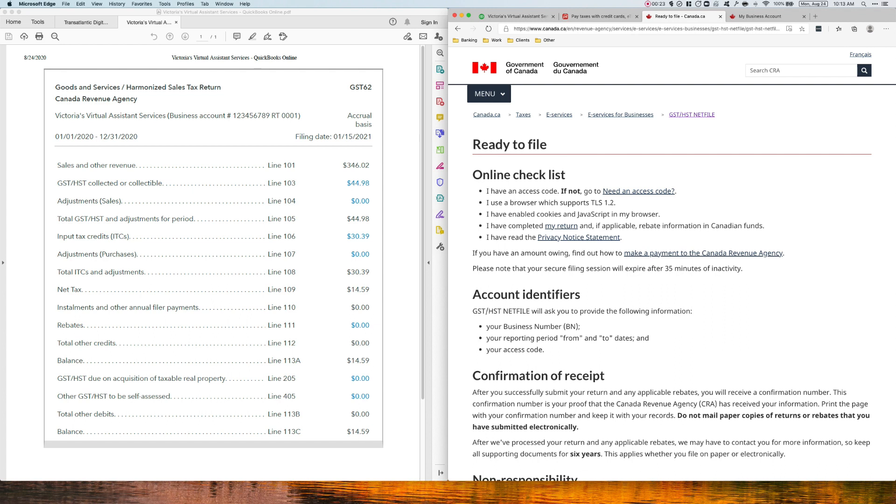
Continue from the CRA Ready to file page to the GST/HST NETFILE form and enter the business number and RT suffix from the PDF return.
{"action": "scroll", "coordinate": [672, 264], "scroll_direction": "down", "scroll_amount": 6}
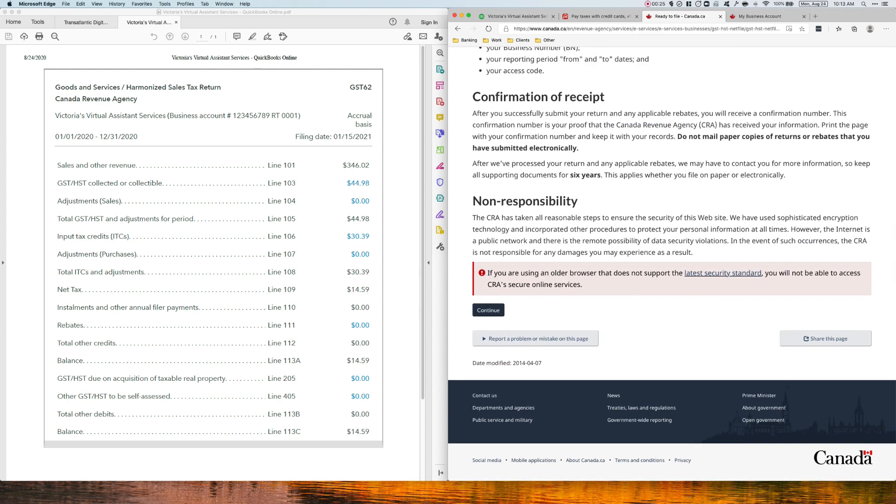
{"action": "left_click", "coordinate": [489, 310]}
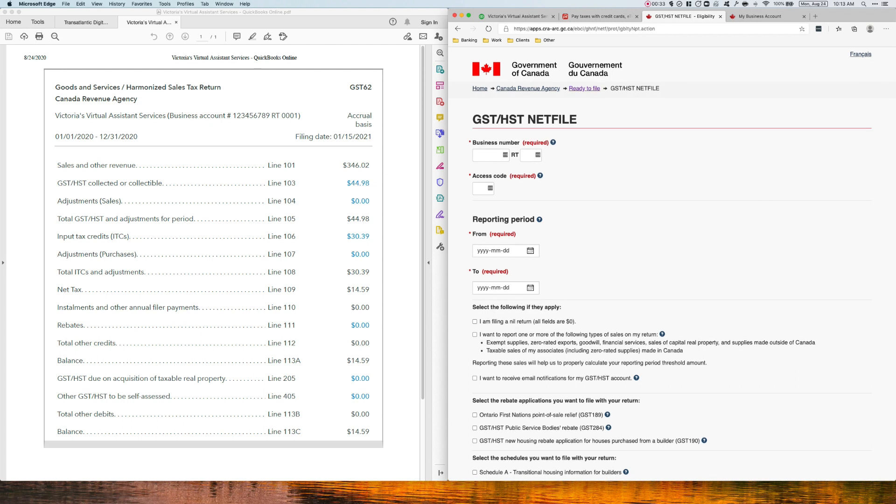
{"action": "key", "text": "super+Tab"}
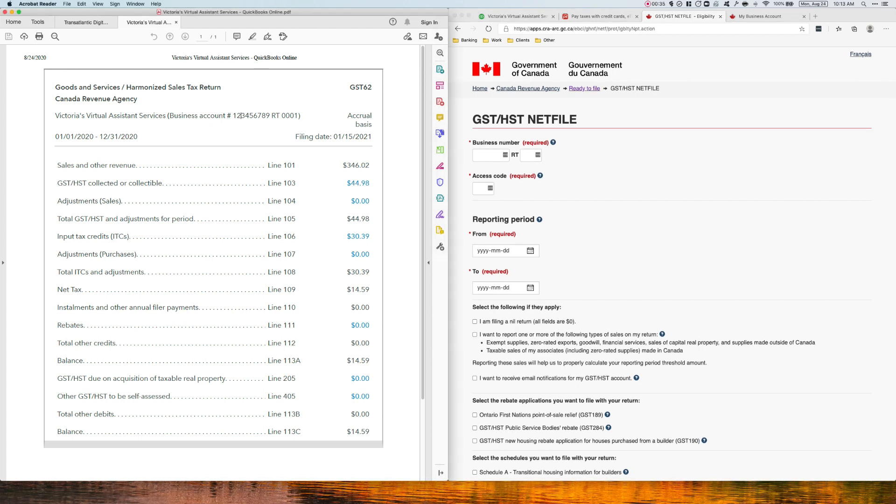
{"action": "left_click_drag", "start_coordinate": [232, 116], "coordinate": [271, 116]}
{"action": "right_click", "coordinate": [263, 115]}
{"action": "left_click", "coordinate": [272, 119]}
{"action": "left_click", "coordinate": [487, 155]}
{"action": "right_click", "coordinate": [487, 156]}
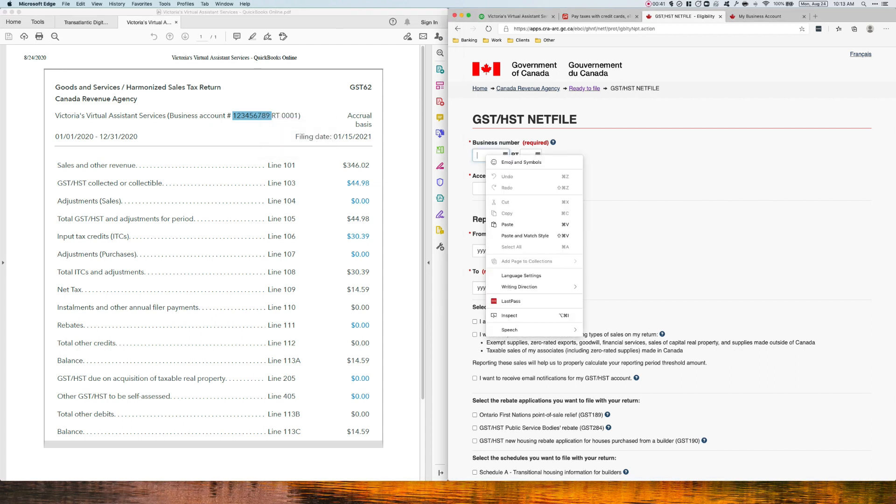
{"action": "left_click", "coordinate": [507, 225]}
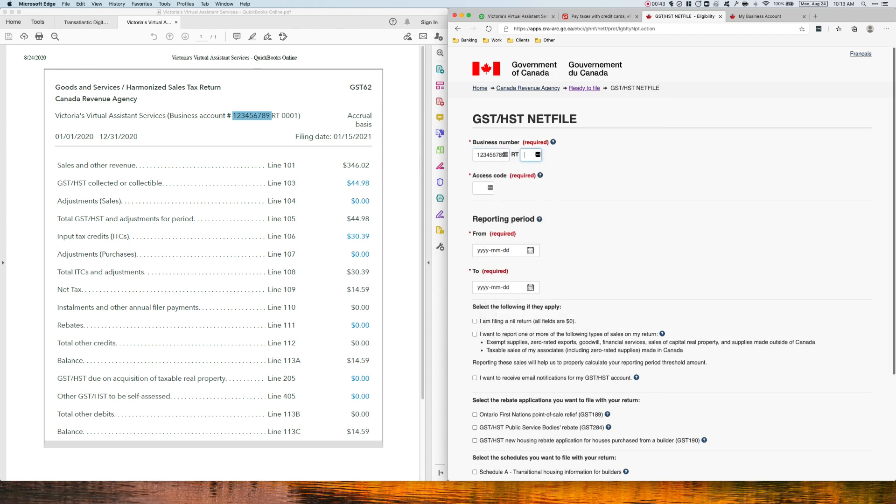
{"action": "type", "text": "0001"}
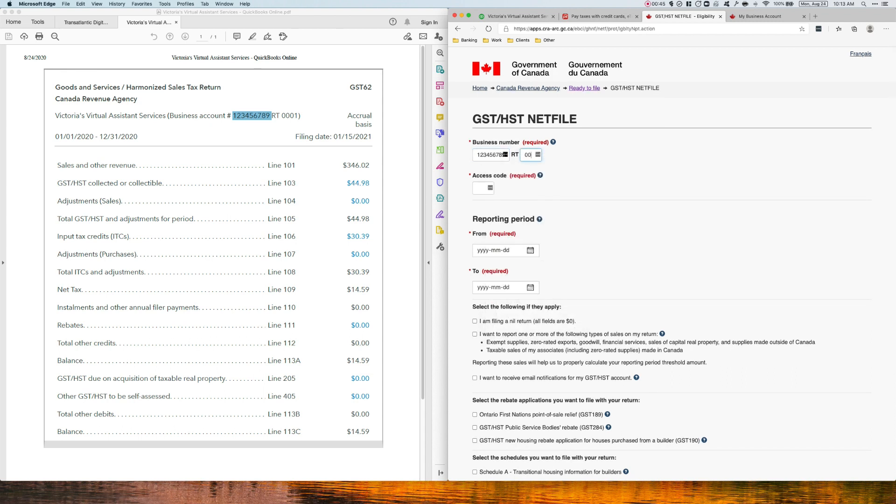
{"action": "key", "text": "Tab"}
Enter the access code in the GST/HST NETFILE form.
{"action": "left_click", "coordinate": [483, 189]}
{"action": "type", "text": "••••"}
{"action": "key", "text": "Tab"}
Set the start of the NETFILE reporting period to 2020-01-01.
{"action": "left_click", "coordinate": [530, 250]}
{"action": "left_click", "coordinate": [529, 266]}
{"action": "left_click", "coordinate": [529, 267]}
{"action": "left_click", "coordinate": [529, 266]}
{"action": "left_click", "coordinate": [529, 267]}
{"action": "left_click", "coordinate": [529, 266]}
{"action": "left_click", "coordinate": [529, 267]}
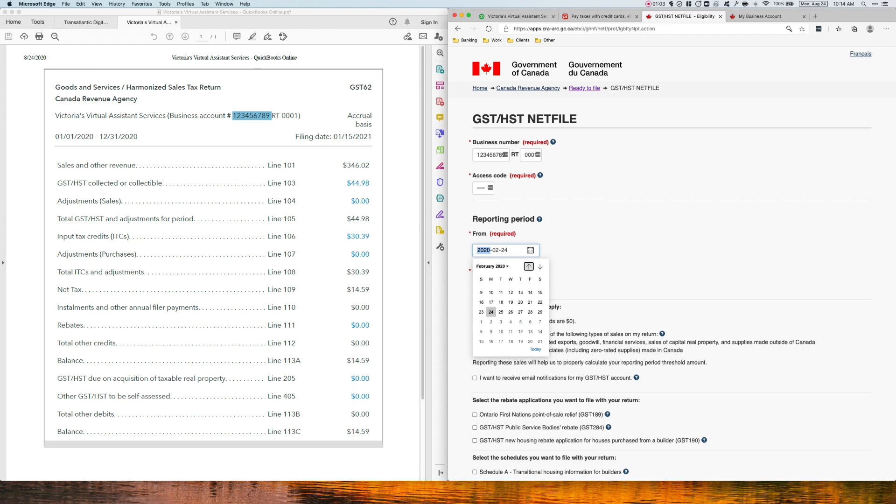
{"action": "left_click", "coordinate": [529, 267]}
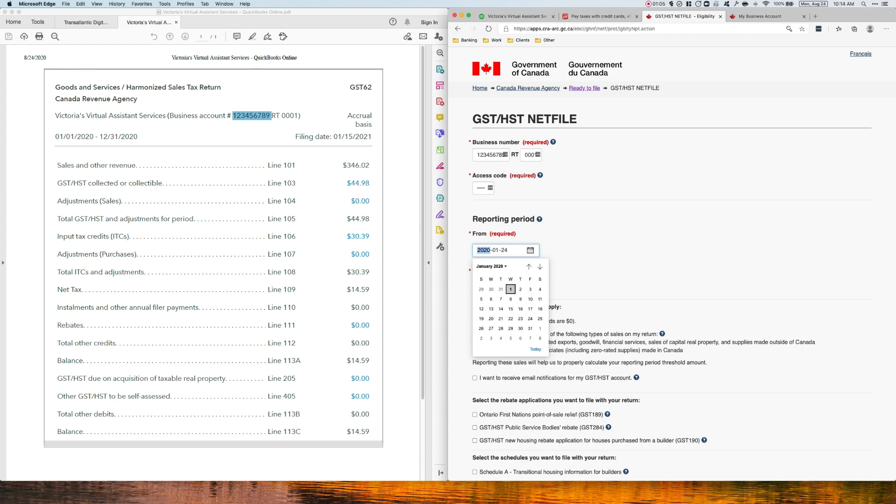
{"action": "left_click", "coordinate": [511, 290]}
Set the end of the NETFILE reporting period to 2020-12-31 and clear the text selection in the PDF return.
{"action": "left_click", "coordinate": [530, 288]}
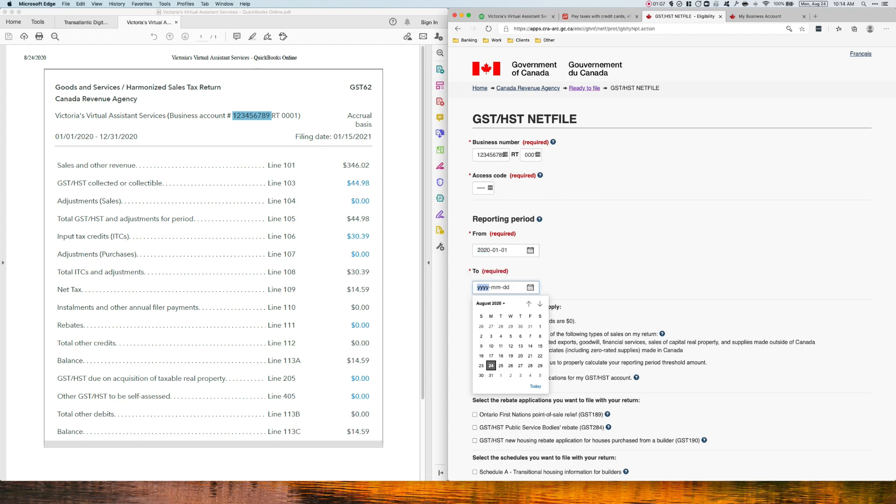
{"action": "left_click", "coordinate": [491, 375]}
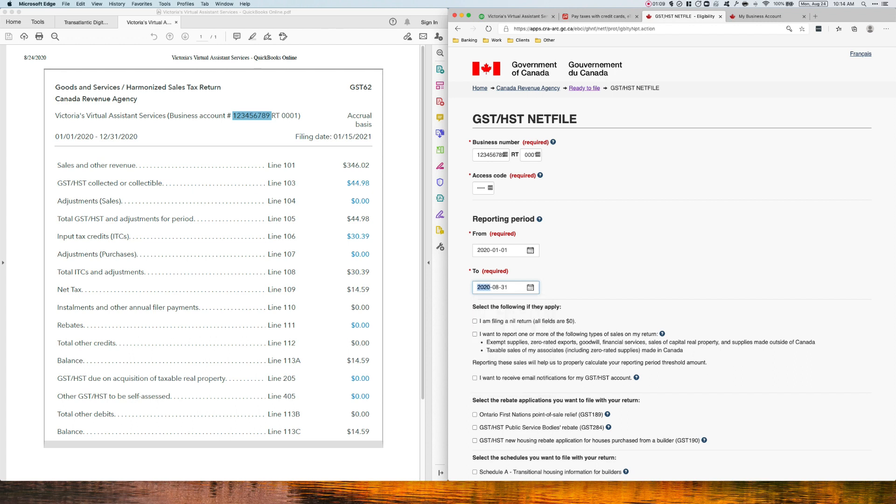
{"action": "left_click", "coordinate": [530, 287]}
{"action": "left_click", "coordinate": [540, 304]}
{"action": "left_click", "coordinate": [540, 304]}
{"action": "left_click", "coordinate": [540, 303]}
{"action": "left_click", "coordinate": [540, 303]}
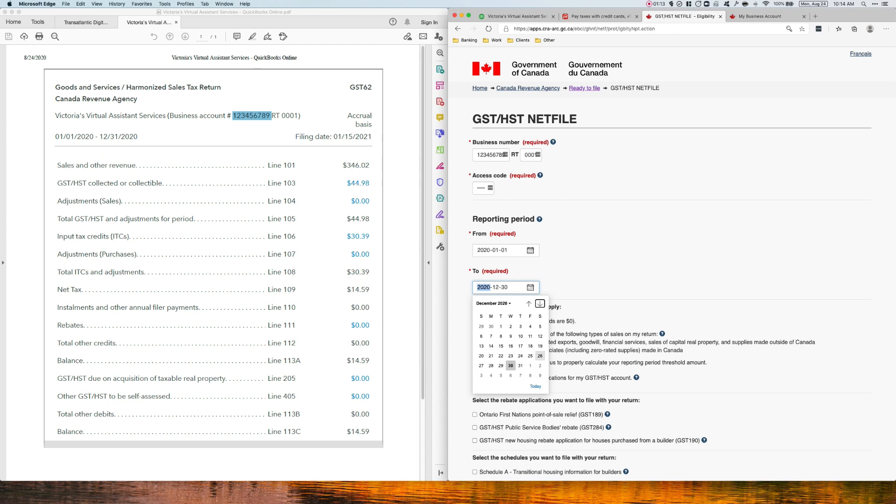
{"action": "left_click", "coordinate": [521, 366]}
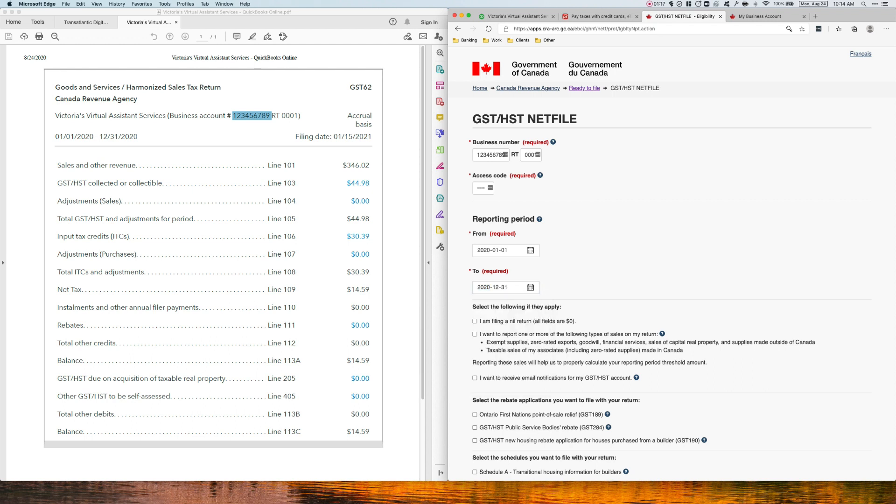
{"action": "left_click", "coordinate": [271, 115]}
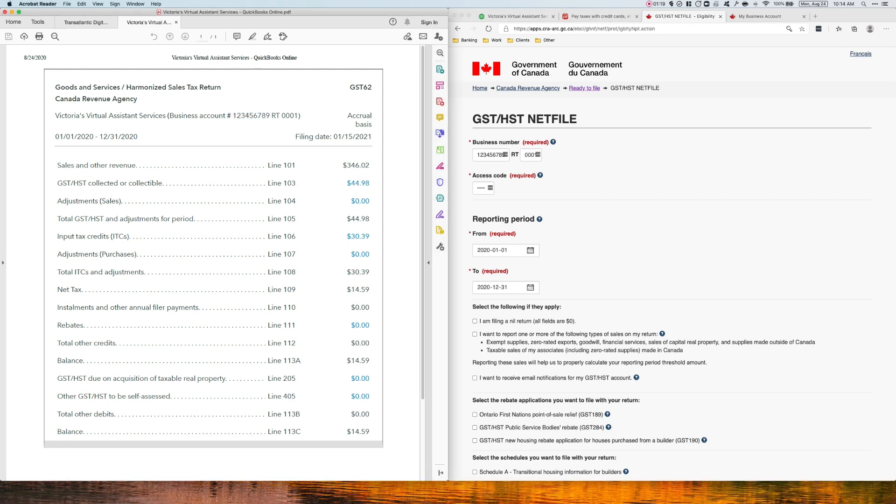
{"action": "key", "text": "super+Tab"}
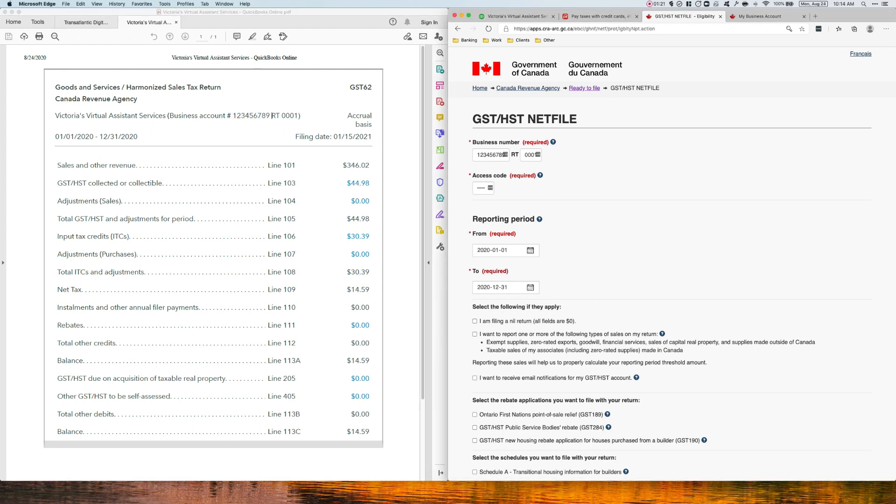
{"action": "left_click", "coordinate": [475, 322]}
{"action": "scroll", "coordinate": [672, 262], "scroll_direction": "down", "scroll_amount": 5}
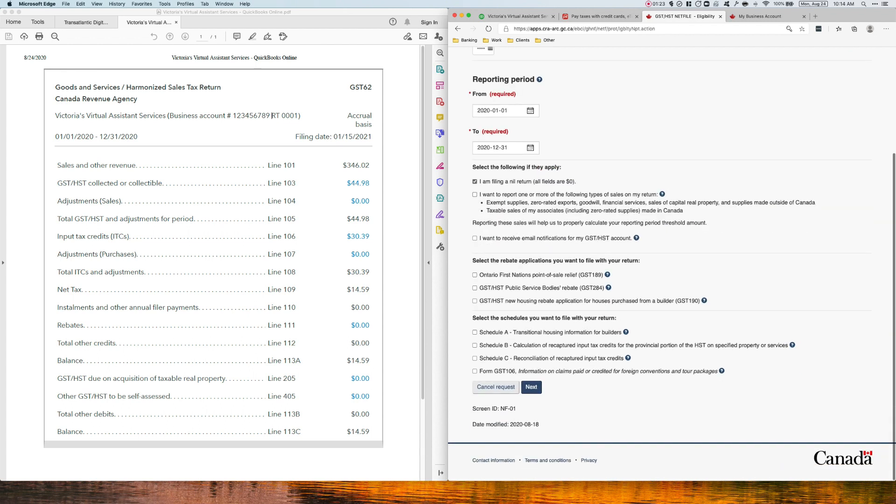
{"action": "scroll", "coordinate": [474, 231], "scroll_direction": "up", "scroll_amount": 2}
{"action": "left_click", "coordinate": [475, 231]}
{"action": "scroll", "coordinate": [672, 261], "scroll_direction": "up", "scroll_amount": 3}
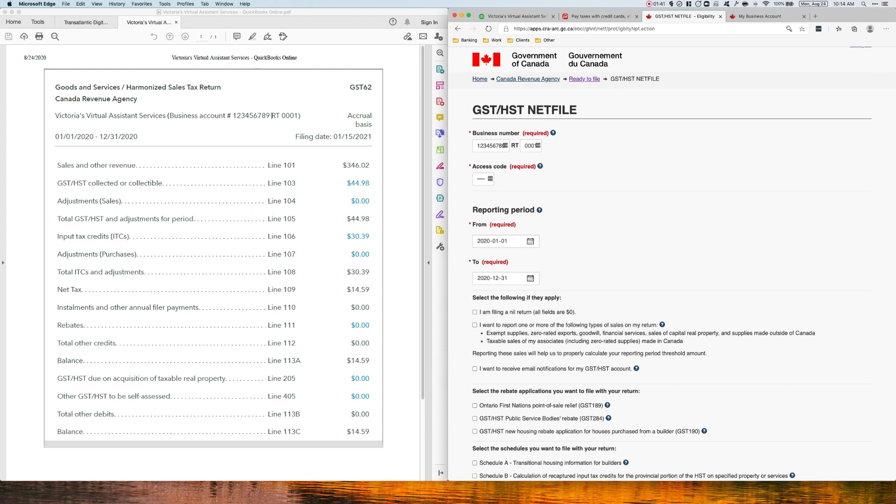
Choose to report the listed sales types, such as exempt supplies and zero-rated exports, on the return and review the remaining NETFILE options.
{"action": "left_click", "coordinate": [475, 325]}
{"action": "scroll", "coordinate": [672, 261], "scroll_direction": "down", "scroll_amount": 1}
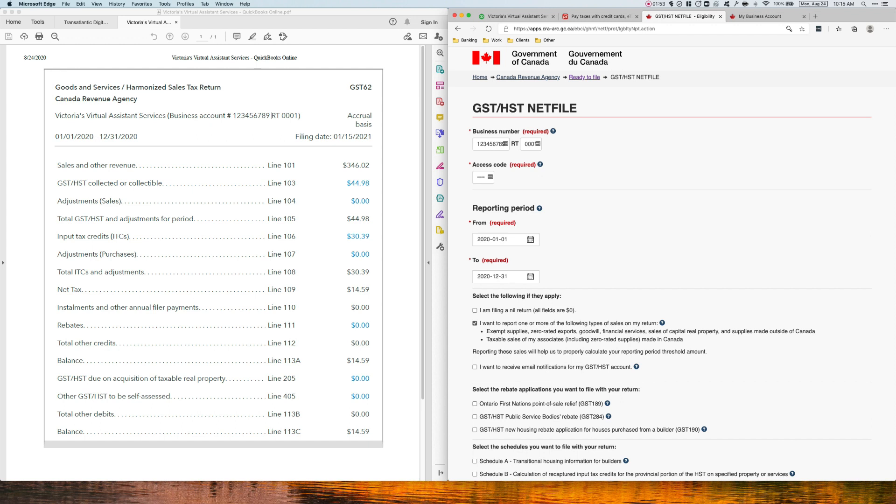
{"action": "scroll", "coordinate": [672, 261], "scroll_direction": "down", "scroll_amount": 5}
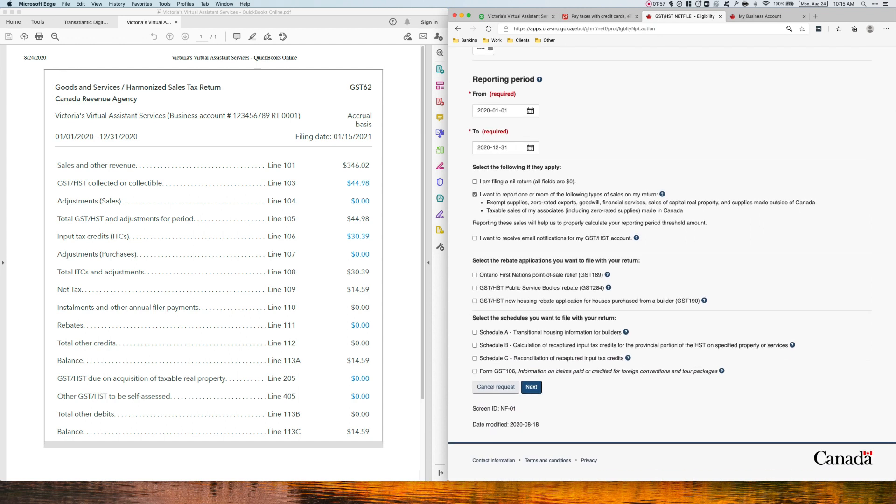
{"action": "scroll", "coordinate": [673, 261], "scroll_direction": "up", "scroll_amount": 5}
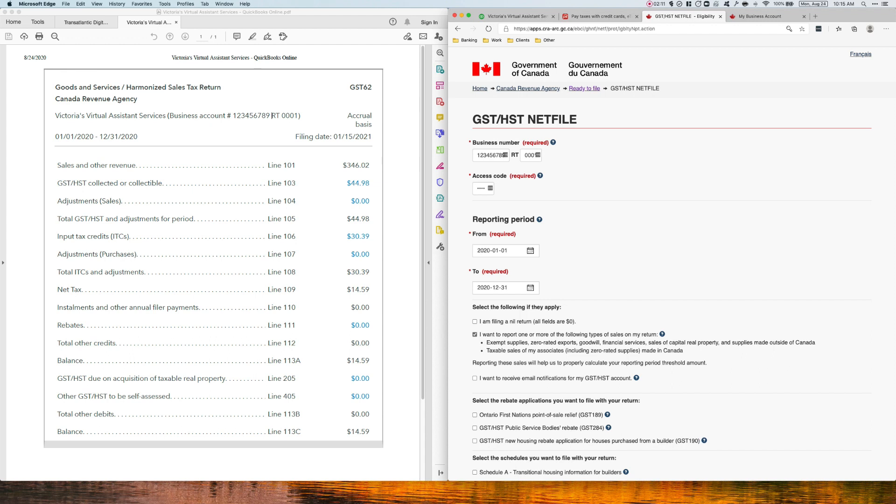
{"action": "scroll", "coordinate": [672, 261], "scroll_direction": "down", "scroll_amount": 5}
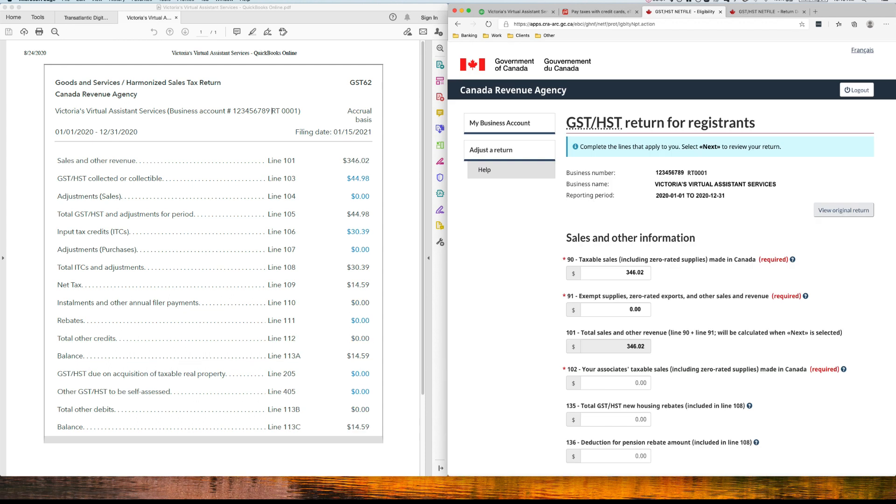
Examine the completed GST/HST return for registrants against the line amounts in the PDF return, including the net tax and amount owing.
{"action": "left_click", "coordinate": [768, 12]}
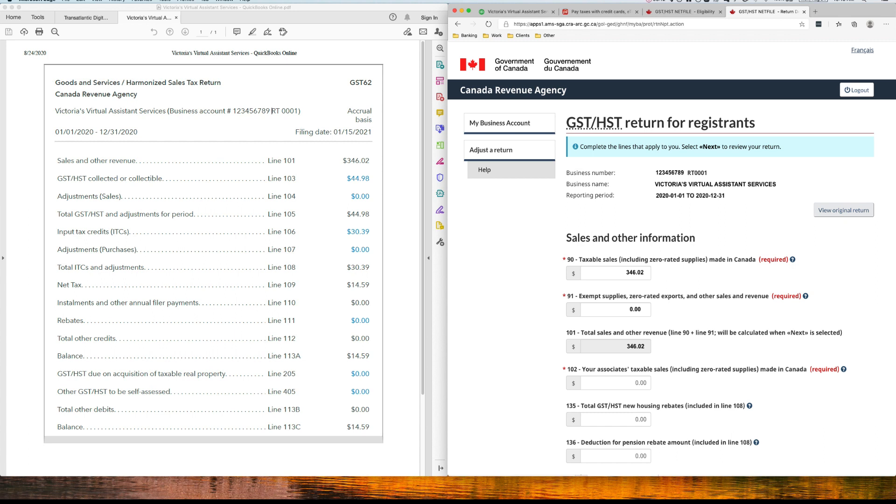
{"action": "left_click", "coordinate": [271, 110]}
{"action": "scroll", "coordinate": [672, 257], "scroll_direction": "down", "scroll_amount": 10}
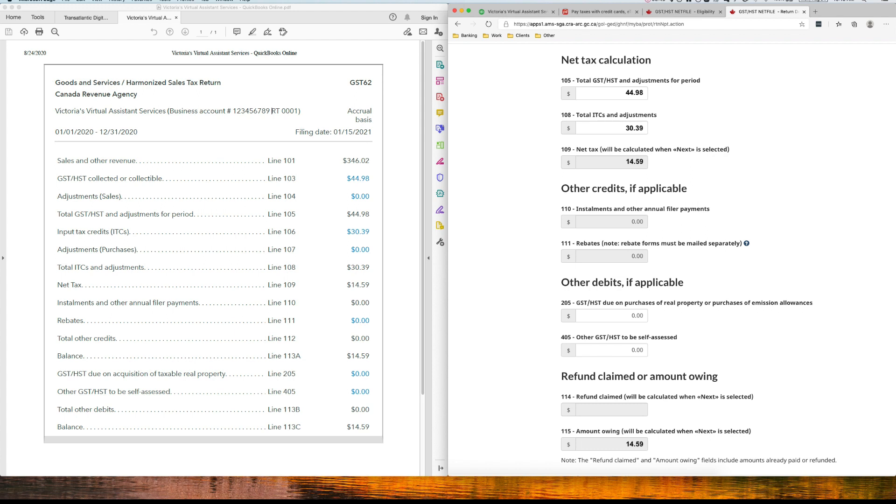
{"action": "left_click", "coordinate": [272, 111]}
{"action": "double_click", "coordinate": [348, 213]}
{"action": "key", "text": "super+Tab"}
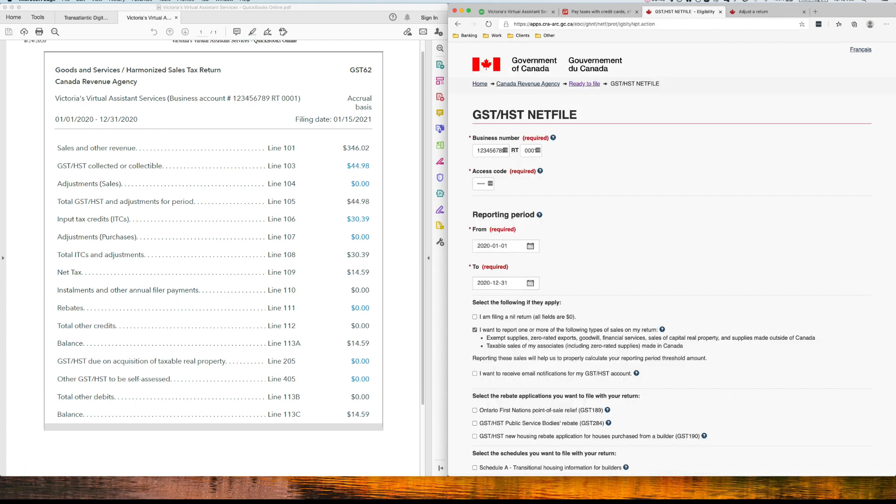
{"action": "scroll", "coordinate": [673, 259], "scroll_direction": "down", "scroll_amount": 5}
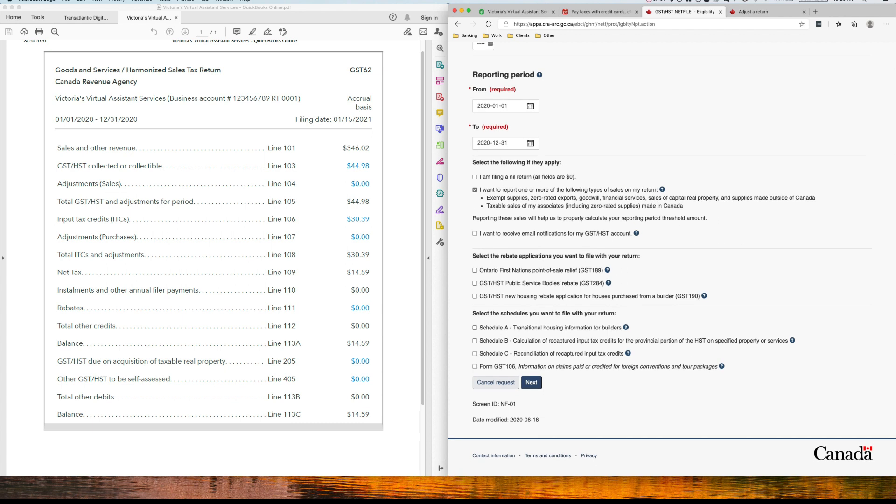
{"action": "key", "text": "super+Tab"}
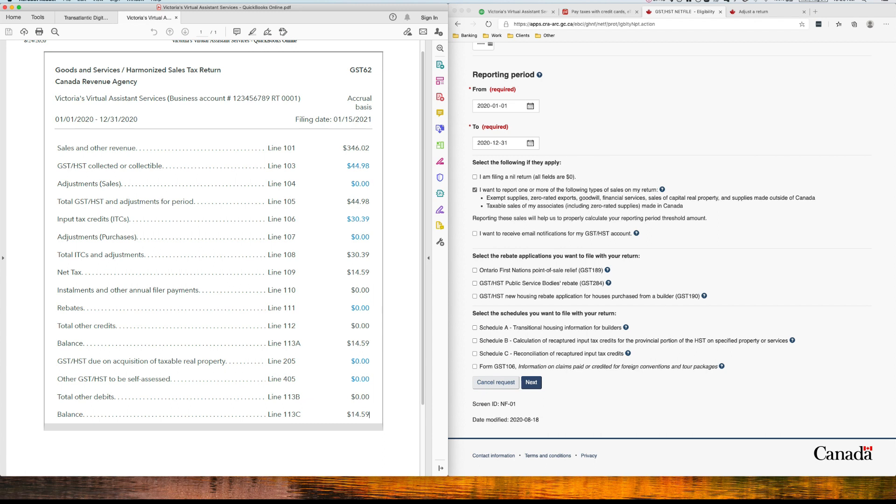
{"action": "scroll", "coordinate": [213, 233], "scroll_direction": "down", "scroll_amount": 1}
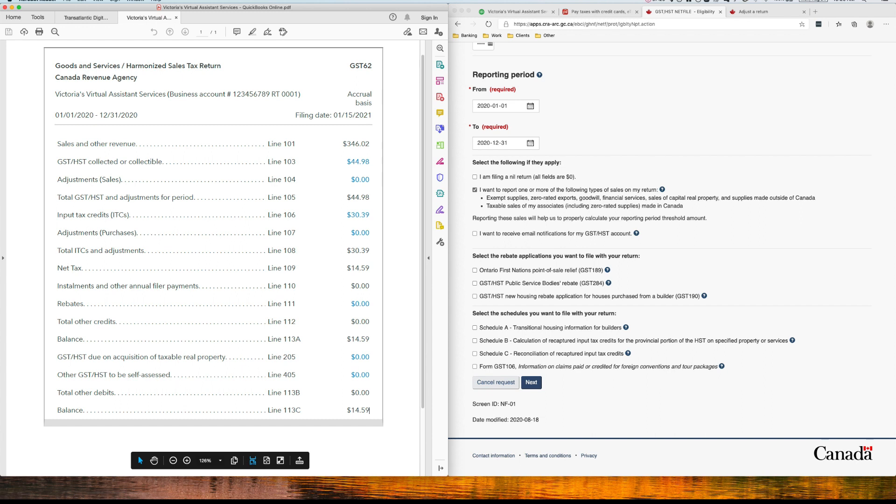
Start a business tax payment on the PaySimply site for GST / HST with the Payment on Filing type.
{"action": "left_click", "coordinate": [600, 12]}
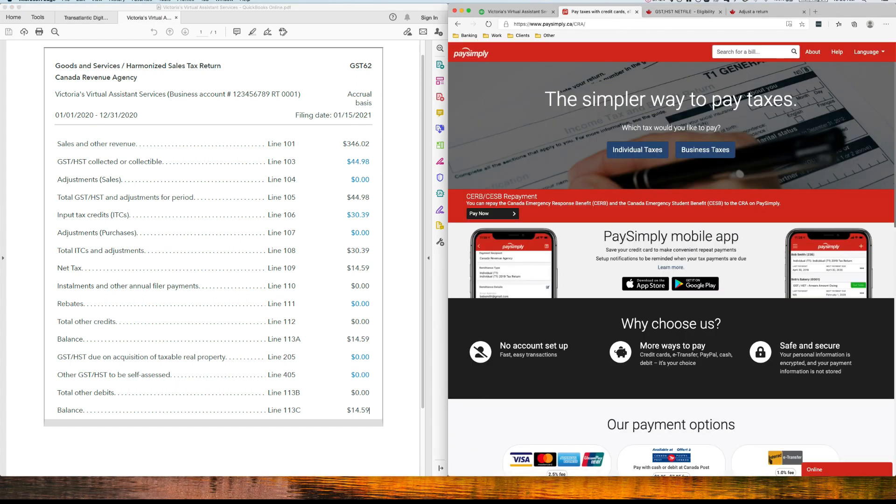
{"action": "left_click", "coordinate": [709, 150]}
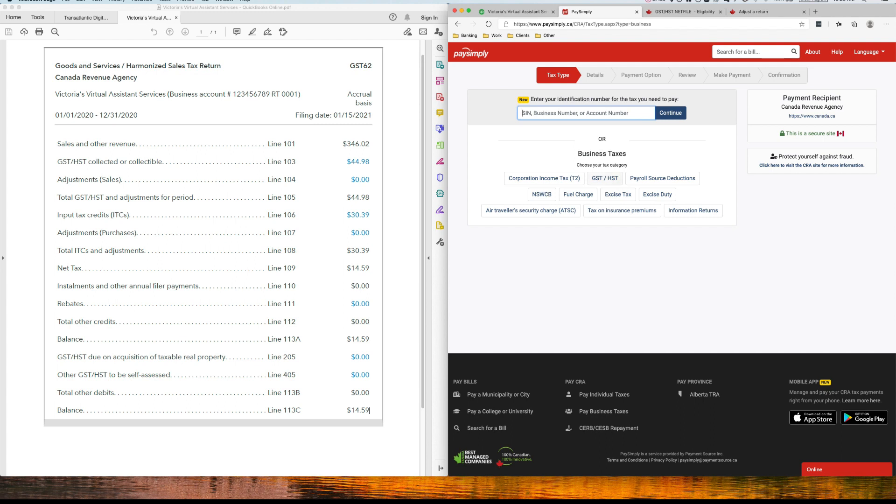
{"action": "left_click", "coordinate": [605, 178]}
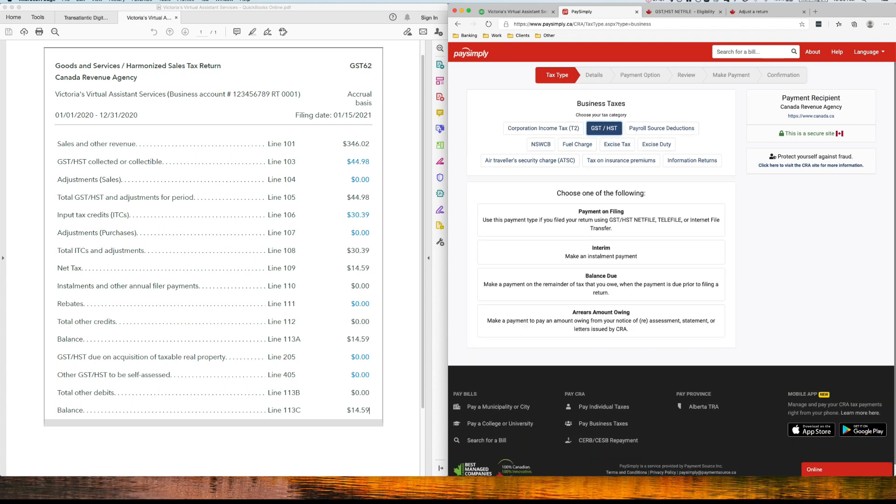
{"action": "left_click", "coordinate": [601, 219]}
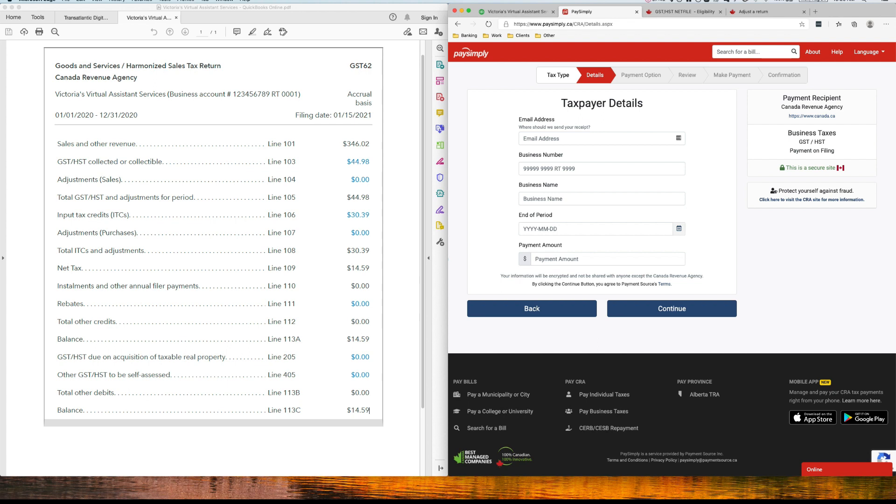
Copy the business account number with its RT suffix from the PDF return into the Business Number field of the taxpayer details.
{"action": "left_click_drag", "start_coordinate": [298, 94], "coordinate": [235, 94]}
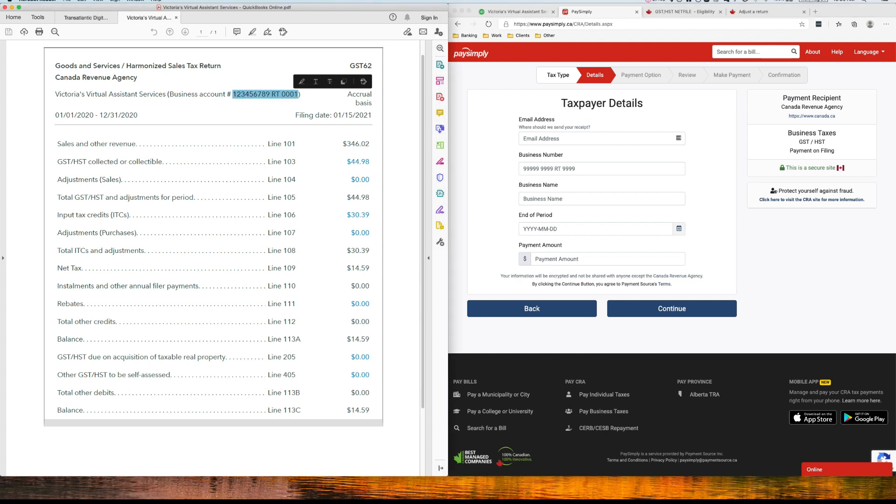
{"action": "left_click", "coordinate": [566, 168]}
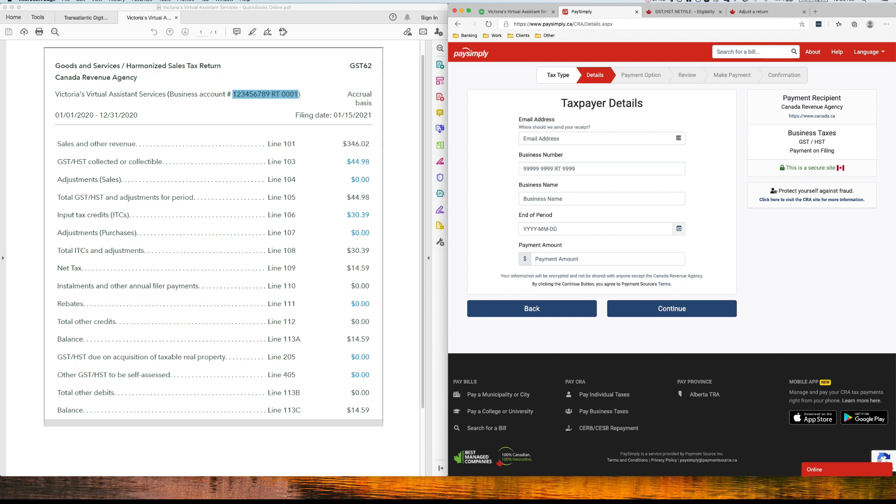
{"action": "right_click", "coordinate": [274, 93]}
{"action": "left_click", "coordinate": [286, 98]}
{"action": "left_click", "coordinate": [566, 168]}
{"action": "right_click", "coordinate": [599, 169]}
{"action": "left_click", "coordinate": [651, 241]}
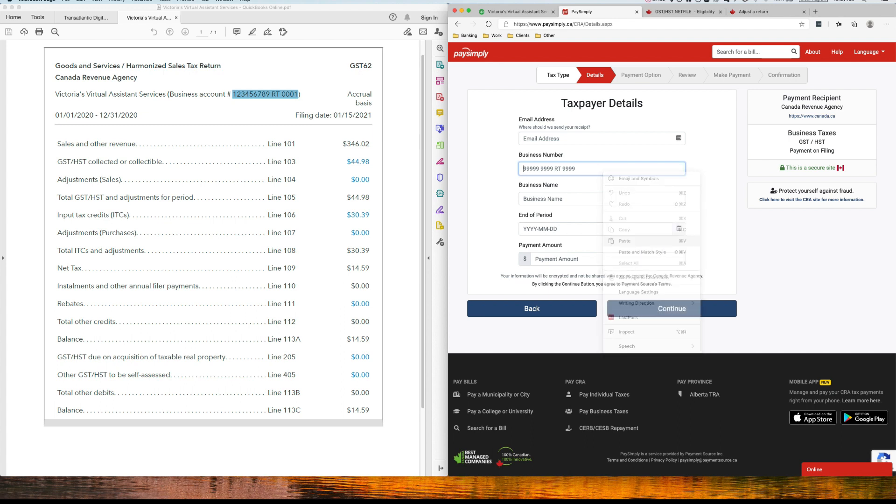
{"action": "key", "text": "Tab"}
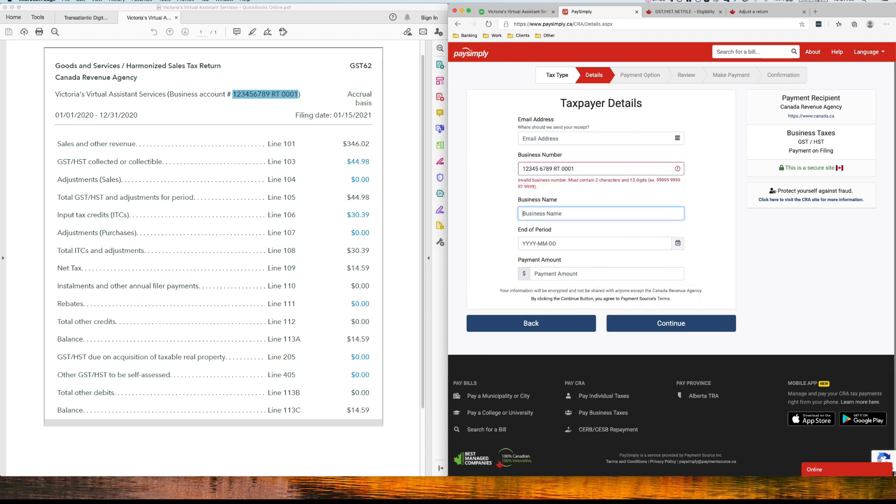
Try to get the business number accepted by adjusting its spacing and replacing its first digit with 9.
{"action": "left_click", "coordinate": [553, 169]}
{"action": "key", "text": "Delete"}
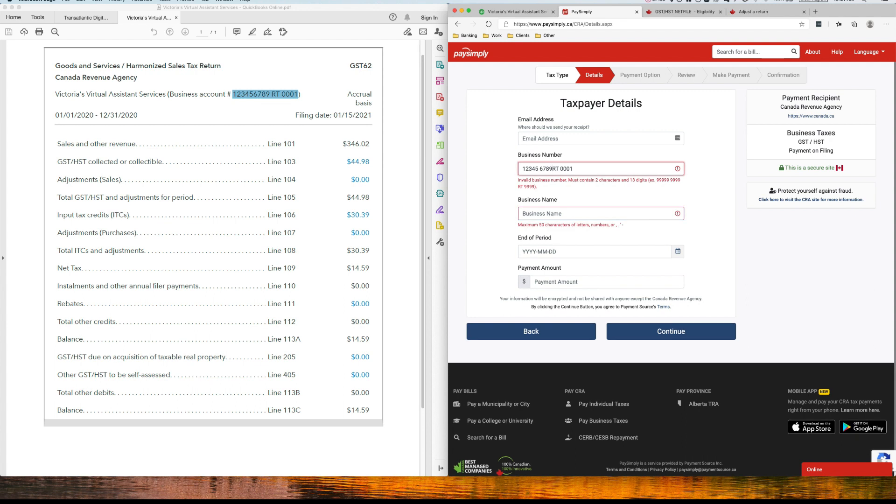
{"action": "key", "text": "BackSpace"}
{"action": "key", "text": "BackSpace"}
{"action": "key", "text": "Tab"}
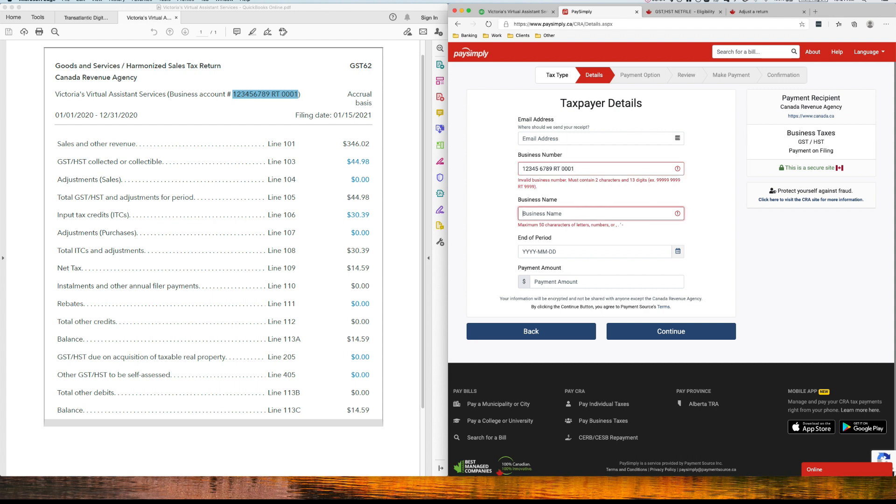
{"action": "left_click", "coordinate": [524, 168]}
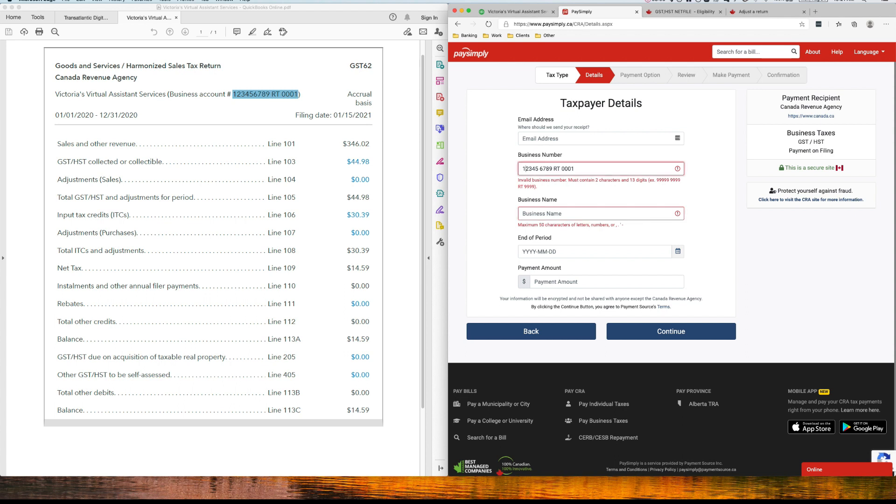
{"action": "key", "text": "BackSpace"}
{"action": "type", "text": "9"}
{"action": "left_click", "coordinate": [523, 214]}
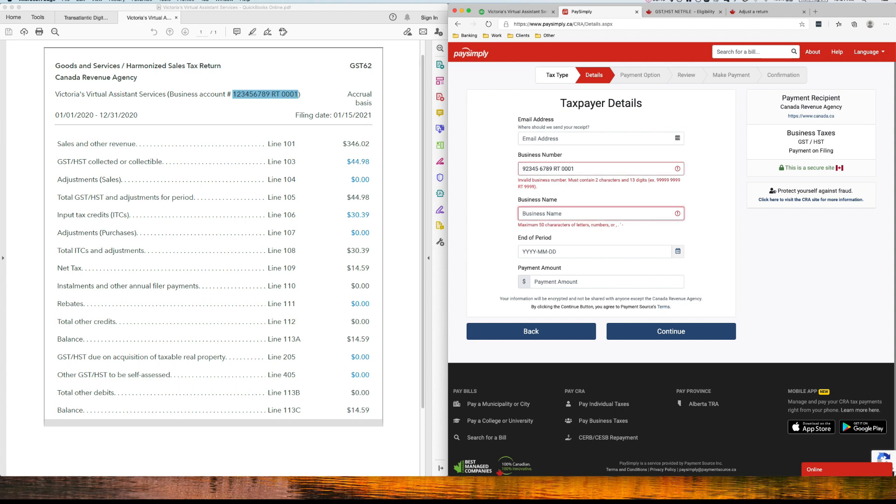
Copy the business name from the PDF return into the Business Name field and clear the text selection in the PDF.
{"action": "left_click", "coordinate": [125, 94]}
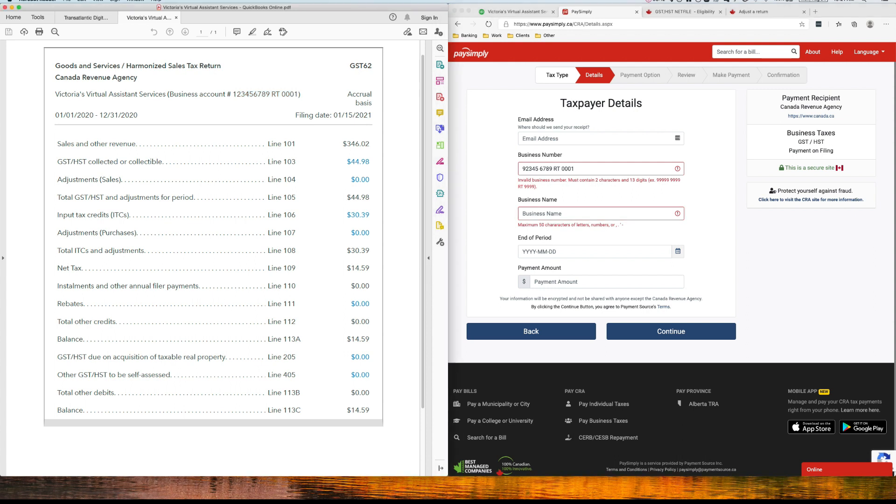
{"action": "left_click_drag", "start_coordinate": [167, 94], "coordinate": [55, 94]}
{"action": "key", "text": "super+c"}
{"action": "left_click", "coordinate": [561, 213]}
{"action": "key", "text": "super+v"}
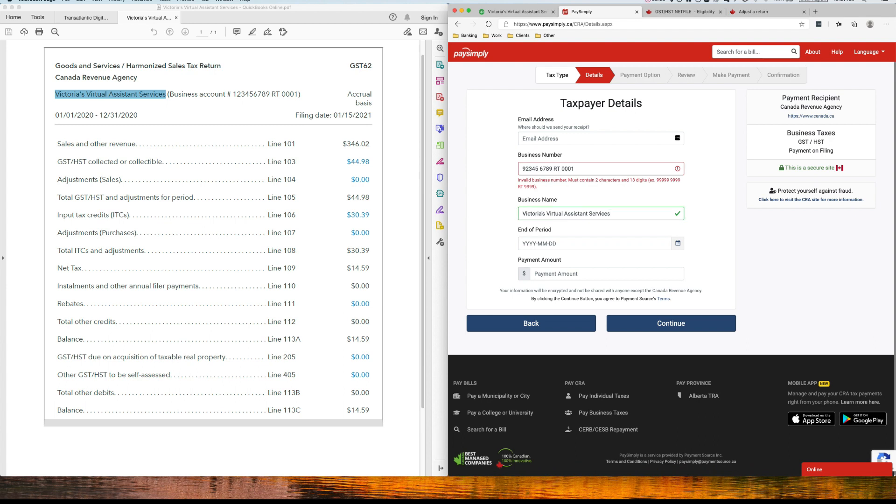
{"action": "left_click", "coordinate": [166, 94]}
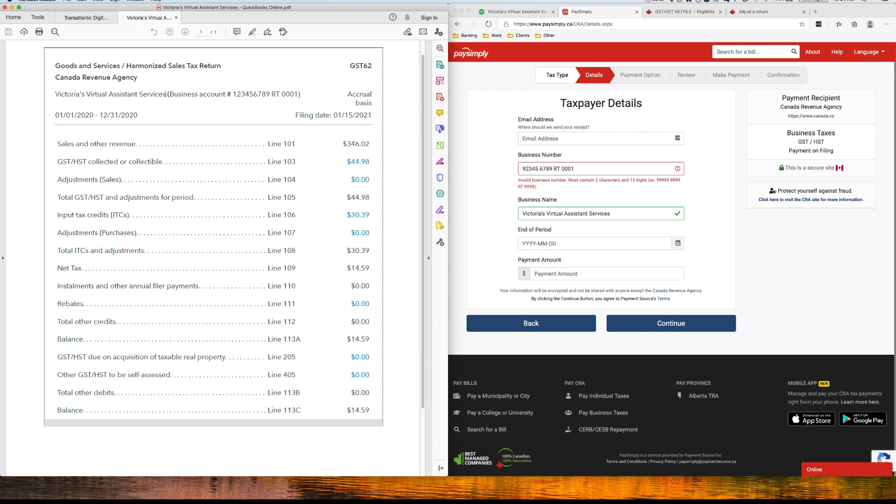
Set the payment's End of Period to 2020-12-31.
{"action": "left_click", "coordinate": [590, 243]}
{"action": "left_click", "coordinate": [589, 244]}
{"action": "left_click", "coordinate": [616, 258]}
{"action": "left_click", "coordinate": [616, 259]}
{"action": "left_click", "coordinate": [616, 258]}
{"action": "left_click", "coordinate": [615, 258]}
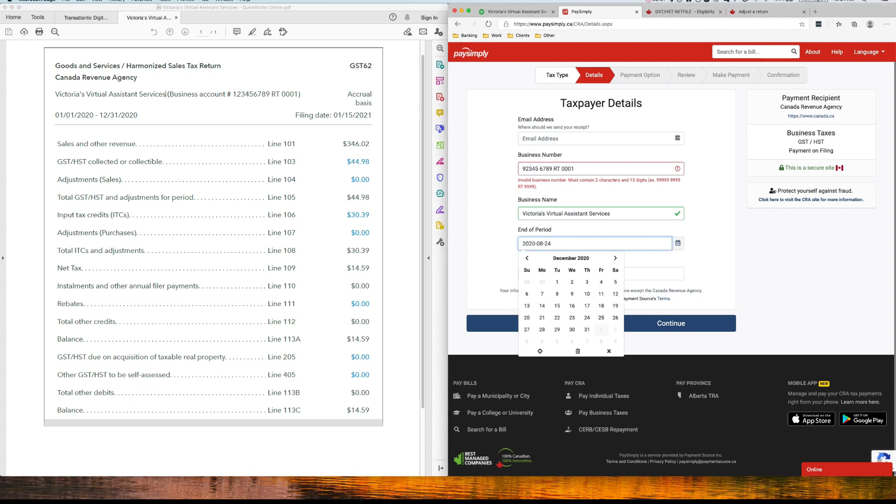
{"action": "left_click", "coordinate": [587, 330]}
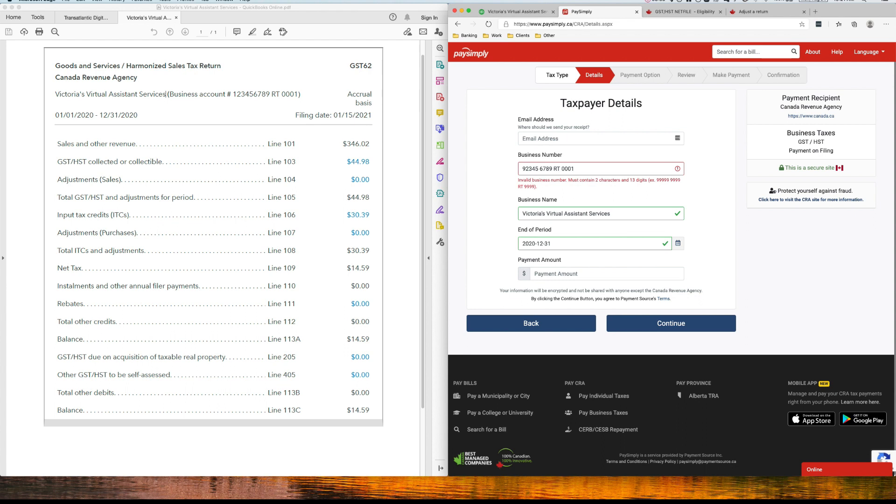
Set the payment amount to 14.59 and try to continue to the payment option stage.
{"action": "left_click", "coordinate": [590, 274]}
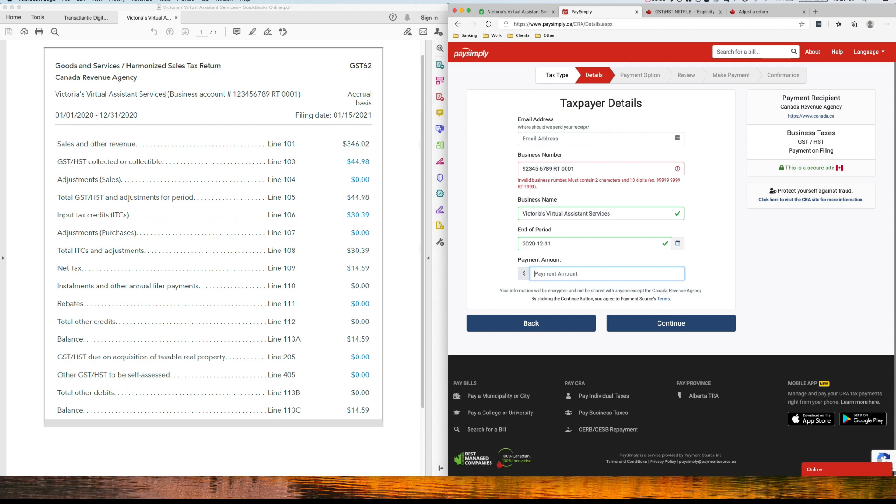
{"action": "type", "text": "14.59"}
{"action": "key", "text": "Tab"}
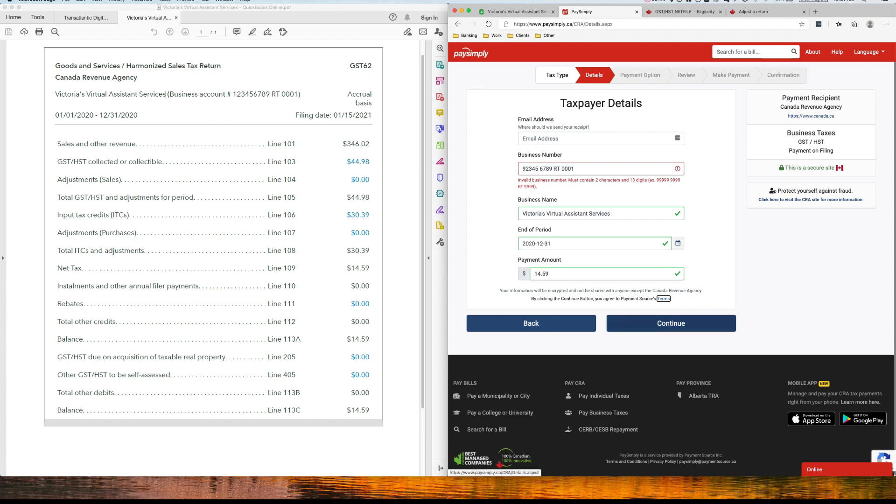
{"action": "left_click", "coordinate": [671, 323]}
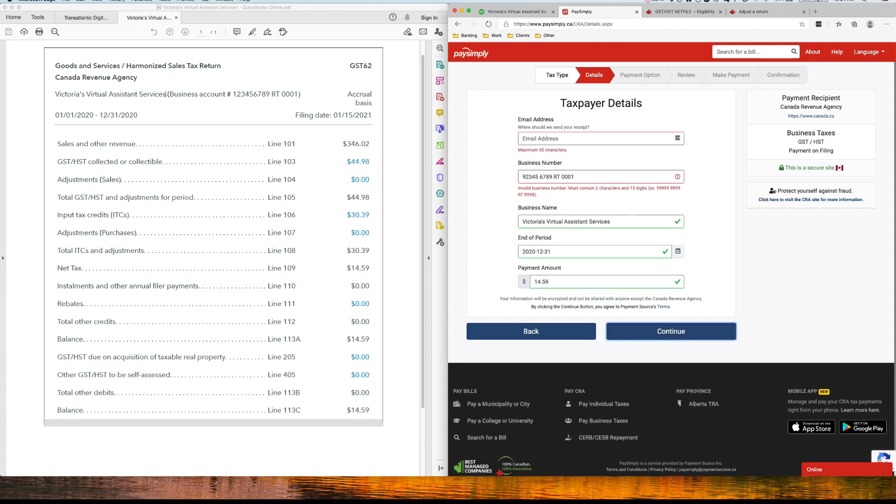